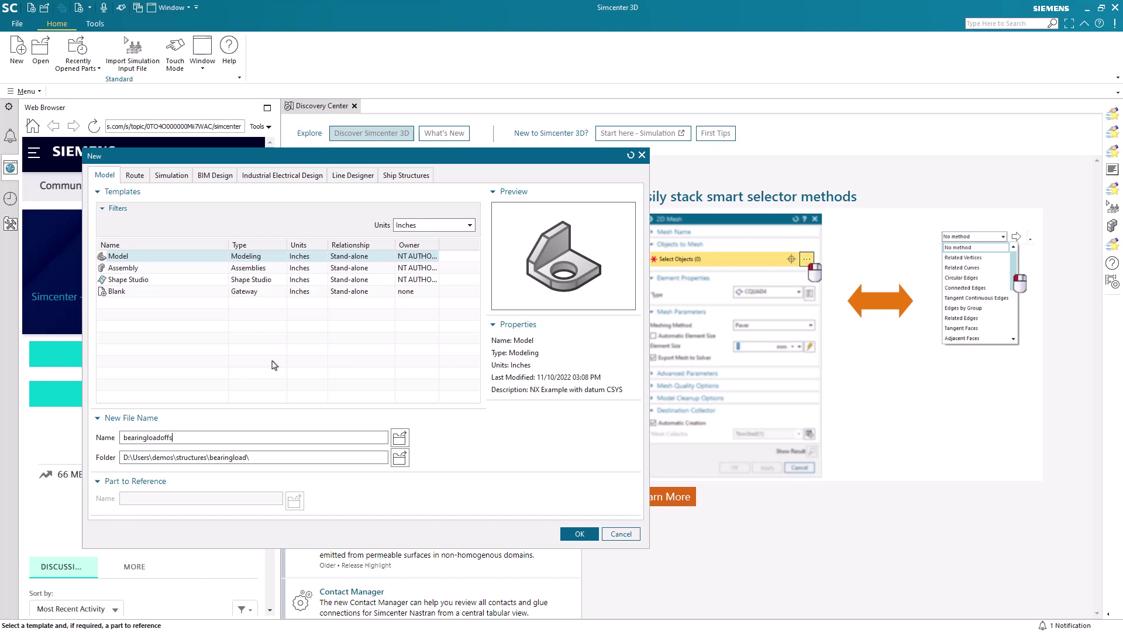
- Create the inch-based Model part named bearingloadoffset2
key(Return)
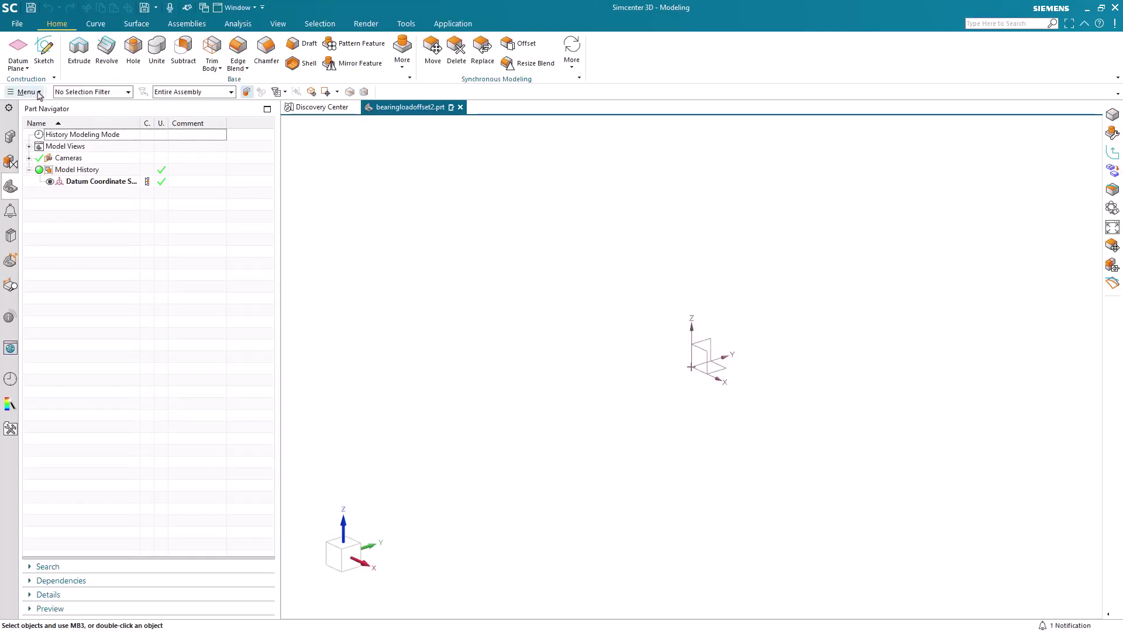
- Display the work coordinate system through Format > WCS > Display
click(39, 94)
click(53, 161)
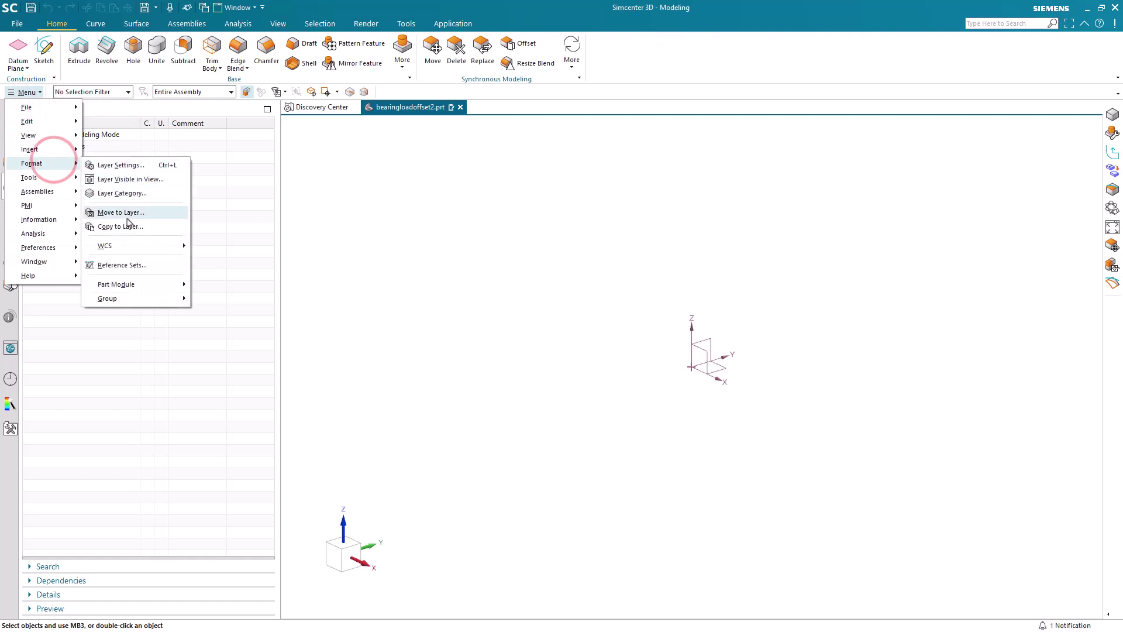
click(138, 246)
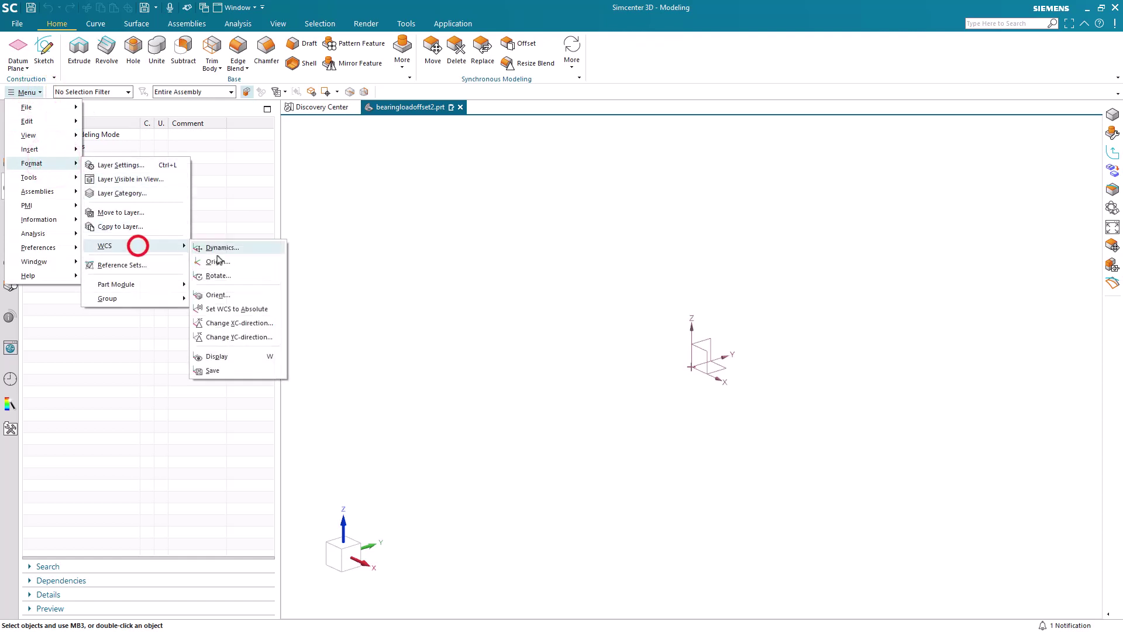
click(240, 356)
- Rotate the WCS dynamically by -45° about ZC, then -45° about YC
click(26, 93)
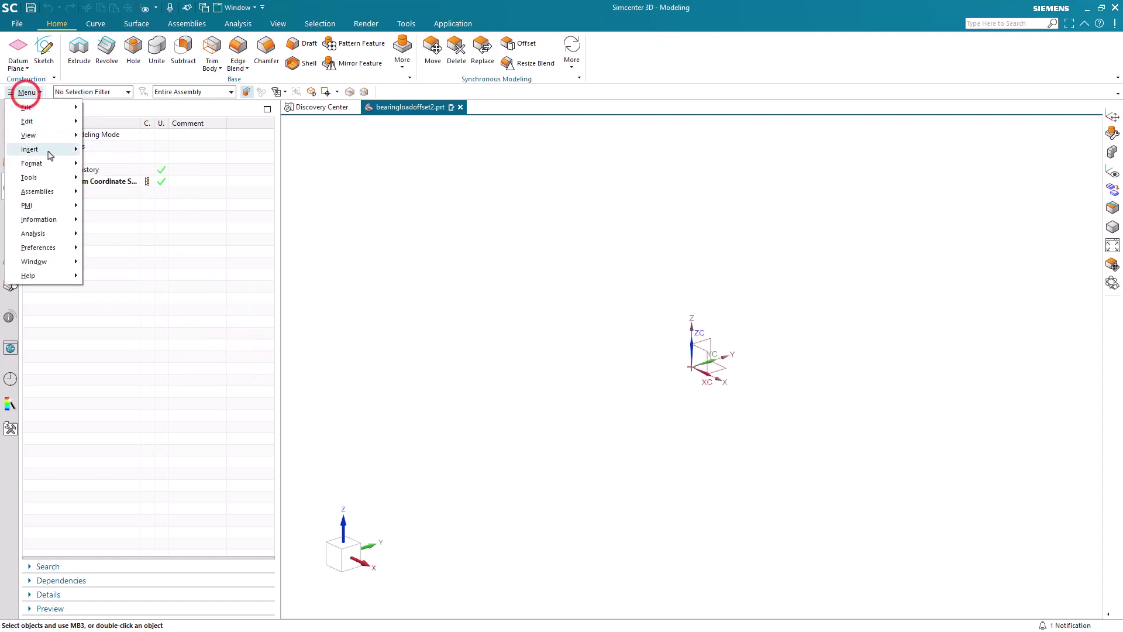
click(61, 165)
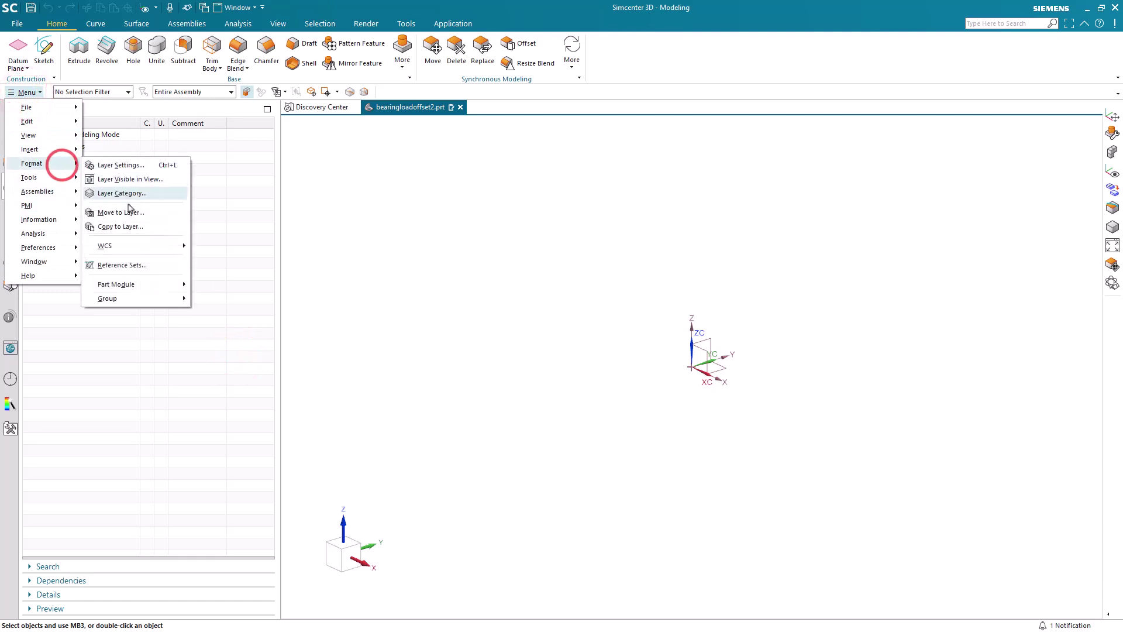
click(131, 246)
click(202, 249)
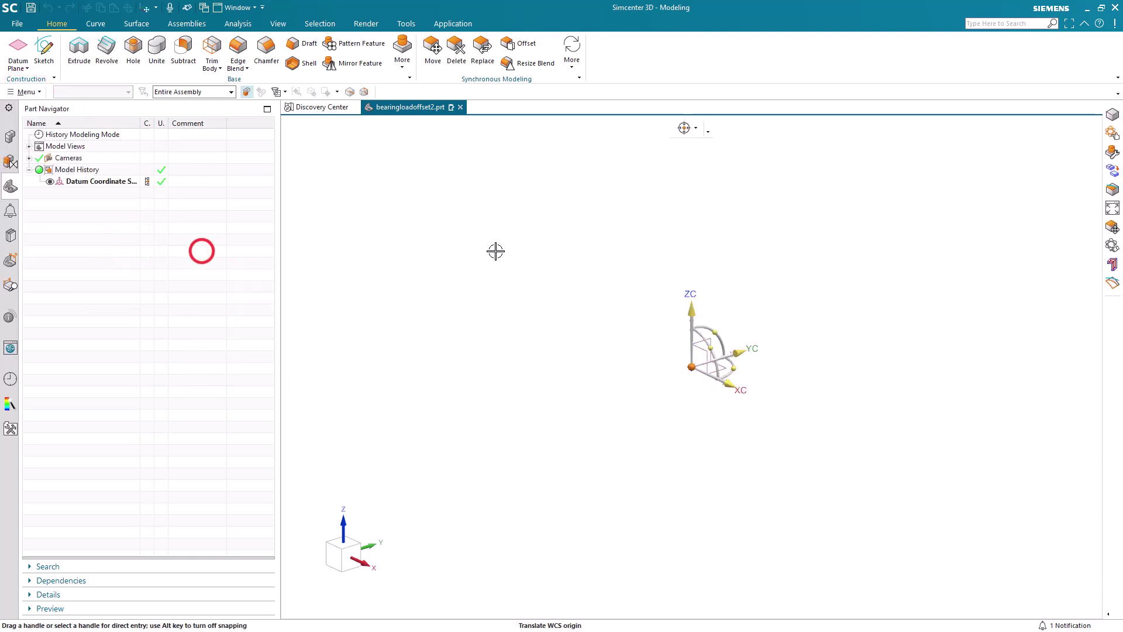
middle_drag(560, 243, 585, 316)
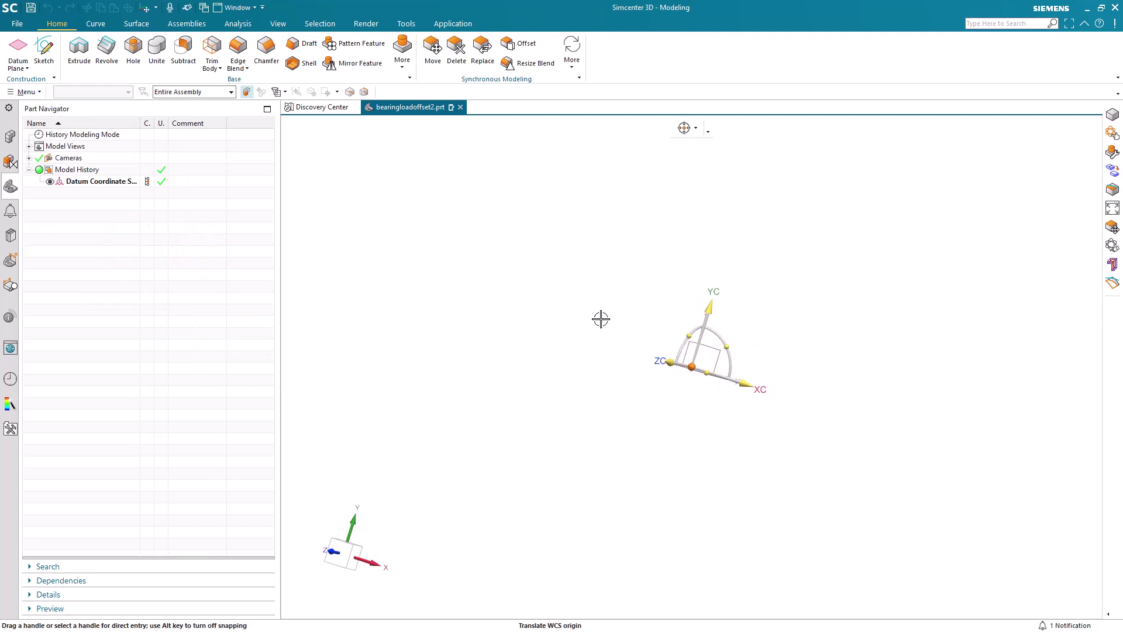
mouse_move(727, 346)
mouse_down()
mouse_move(726, 375)
mouse_move(710, 351)
mouse_up()
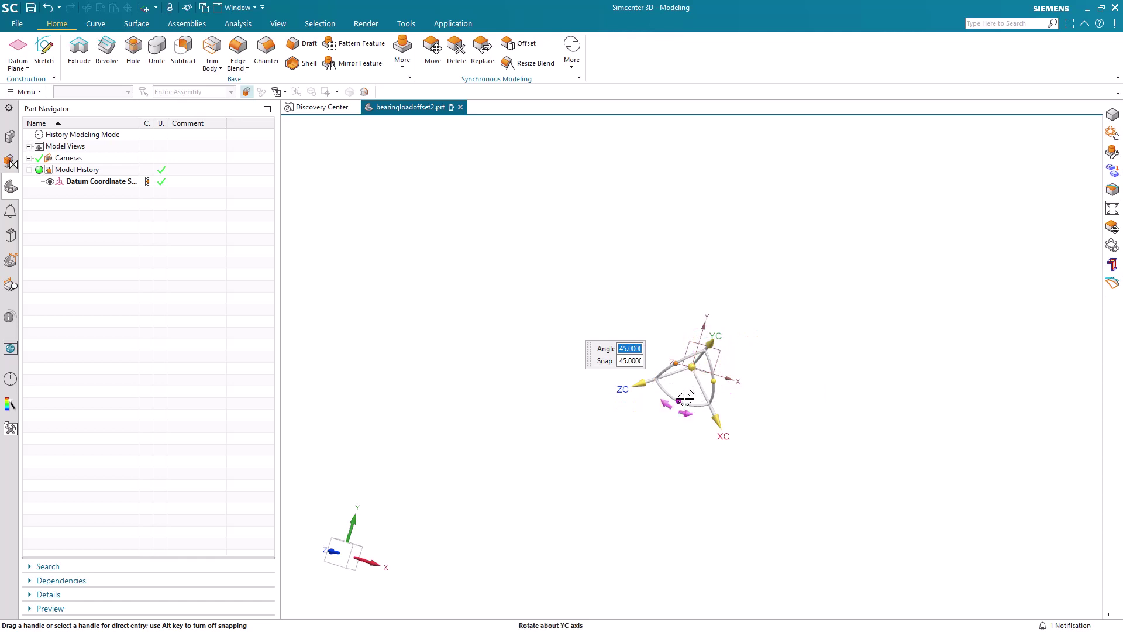
click(684, 399)
drag(664, 393, 659, 389)
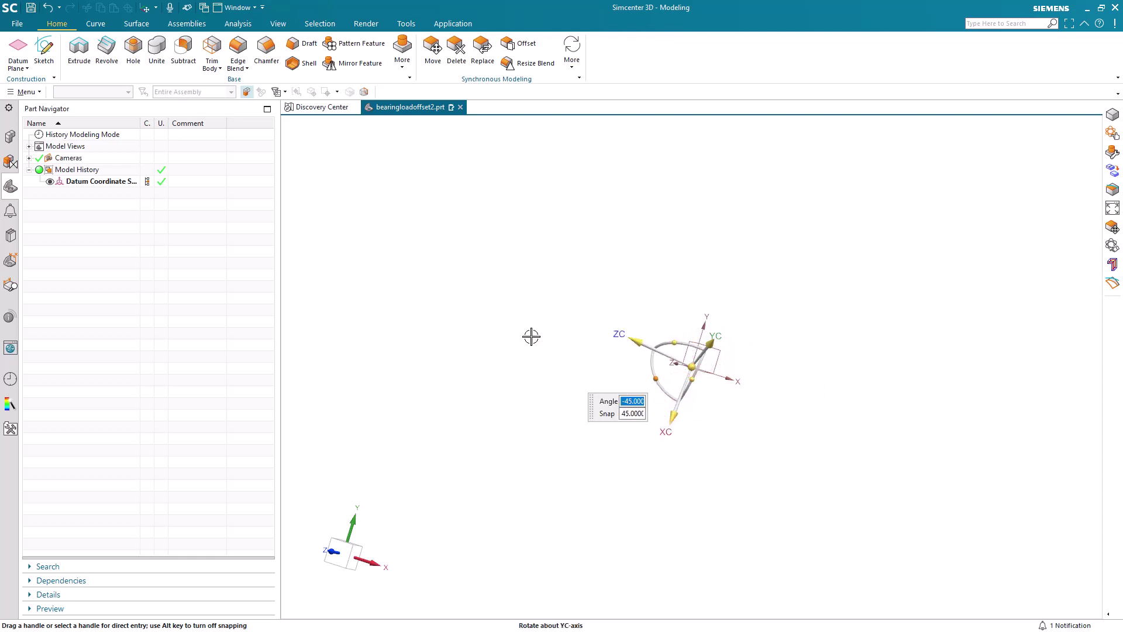
middle_click(591, 229)
middle_drag(591, 228, 667, 281)
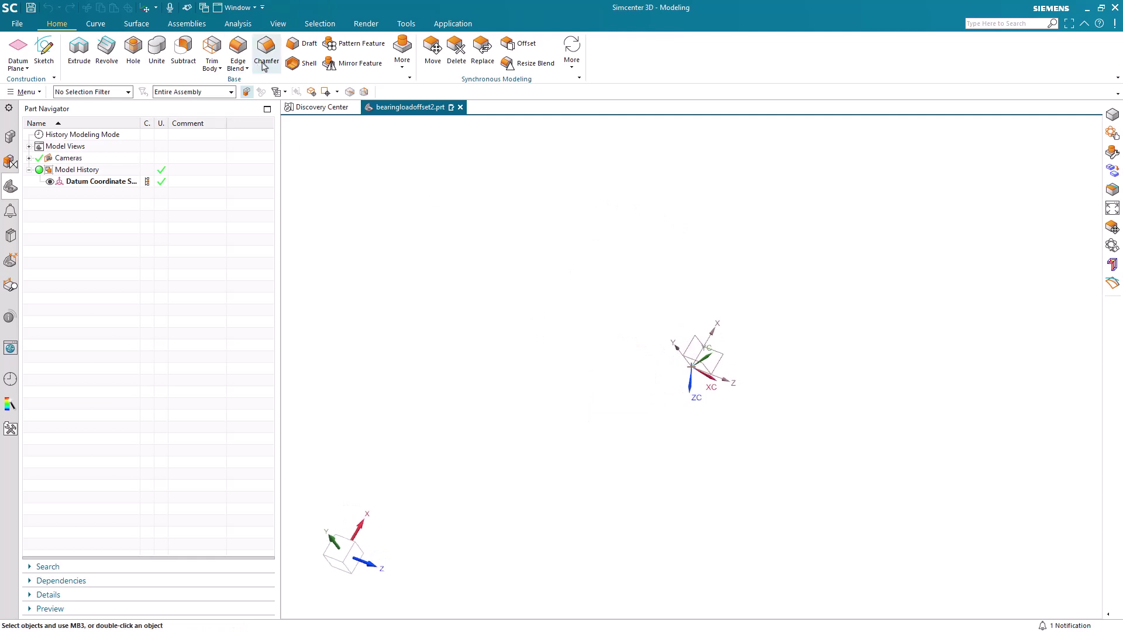
click(402, 61)
- Create a 10 × 10 × 5 in block, then cut a 2 in Through Body hole in its front face
click(393, 94)
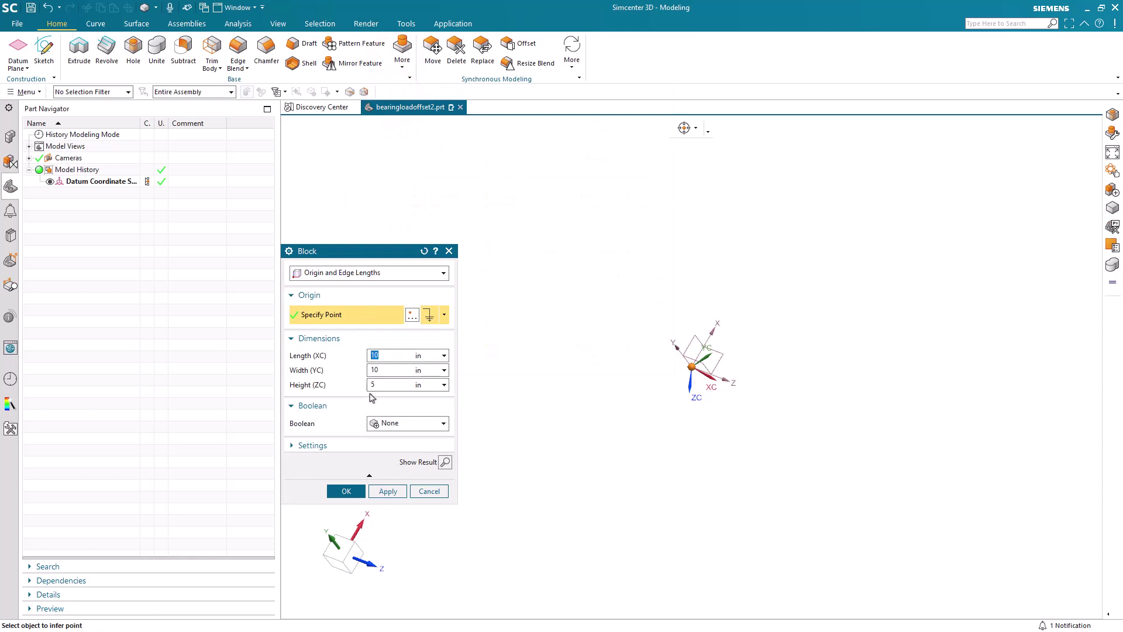
middle_click(371, 393)
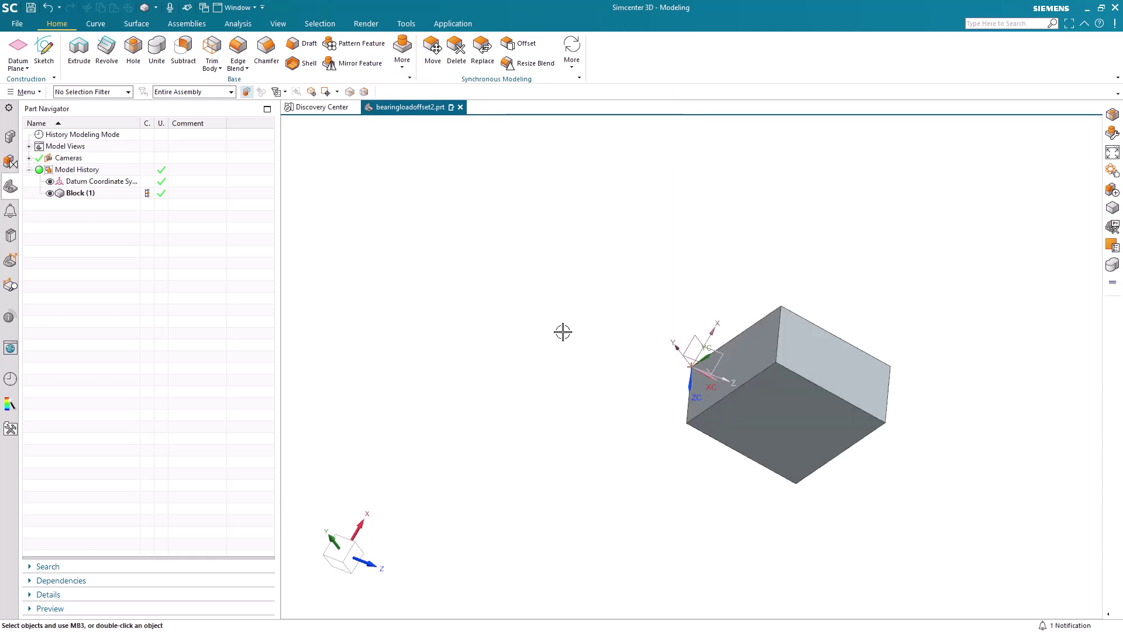
click(134, 54)
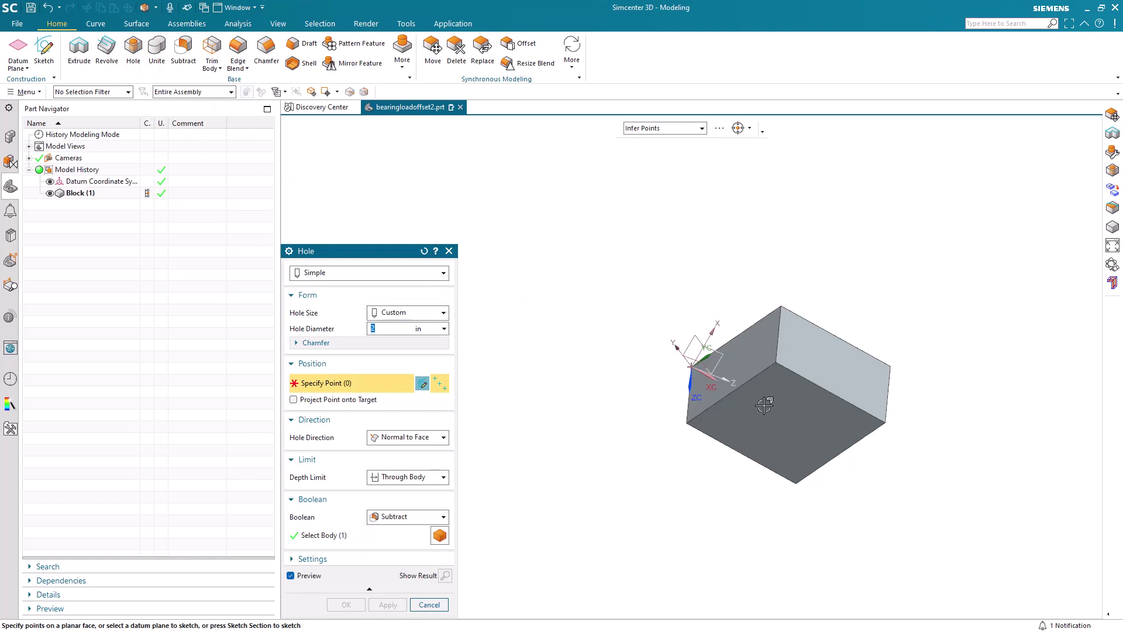
click(782, 422)
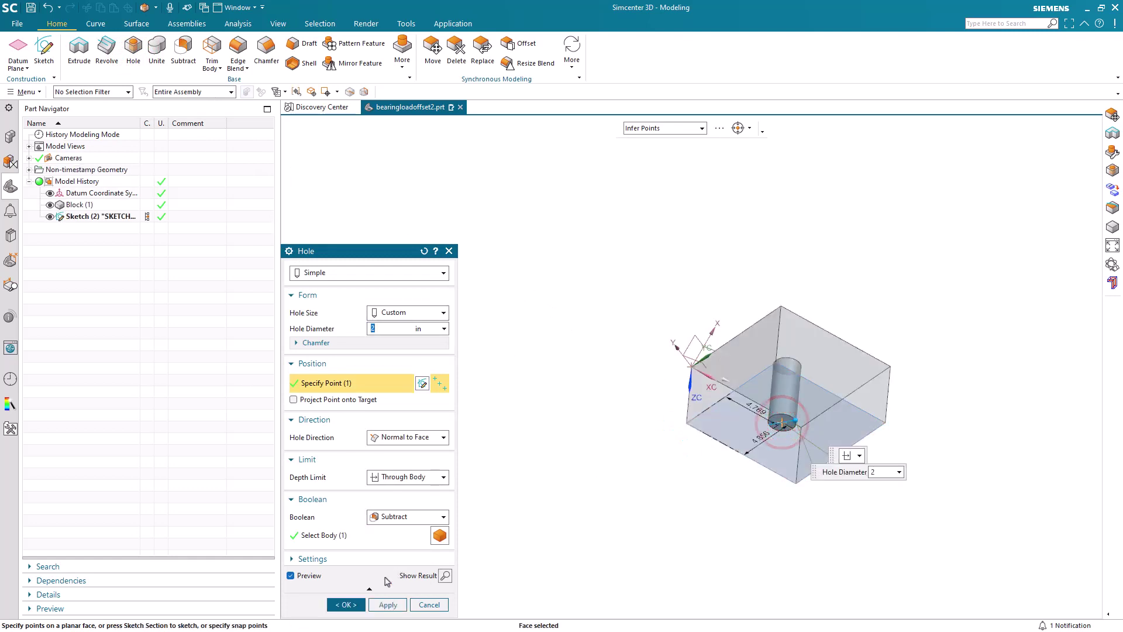
click(355, 603)
mouse_move(554, 319)
middle_down()
mouse_move(531, 296)
mouse_move(513, 234)
mouse_move(561, 253)
mouse_move(534, 278)
mouse_move(554, 311)
middle_up()
click(439, 24)
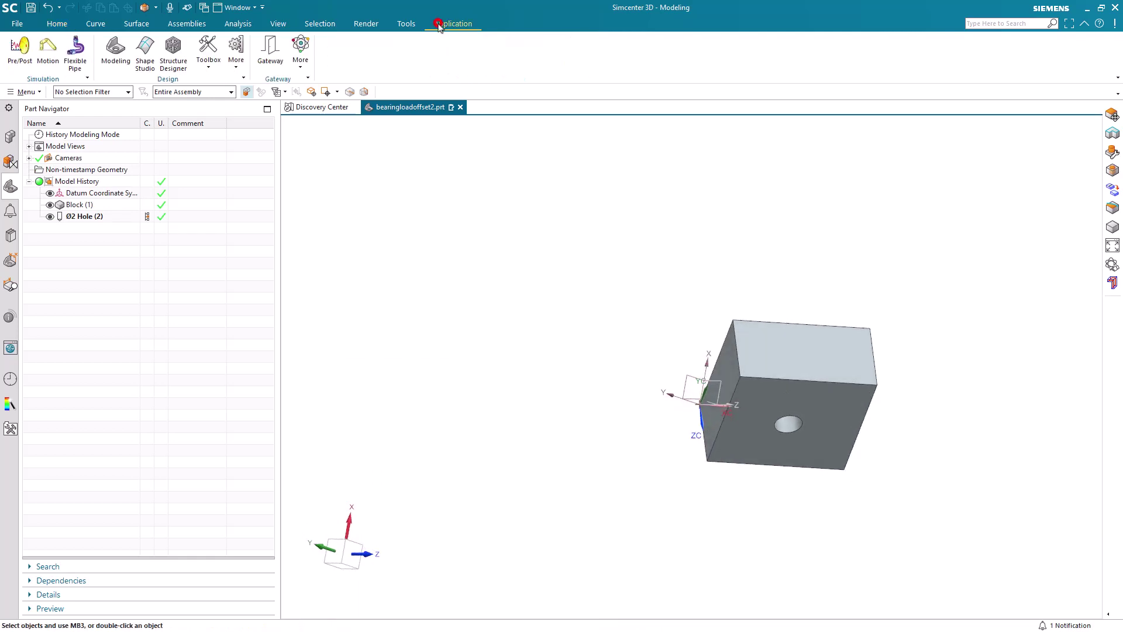
- In Pre/Post, create the Simcenter Nastran FEM and sim files with a SOL 101 Linear Statics solution
click(20, 47)
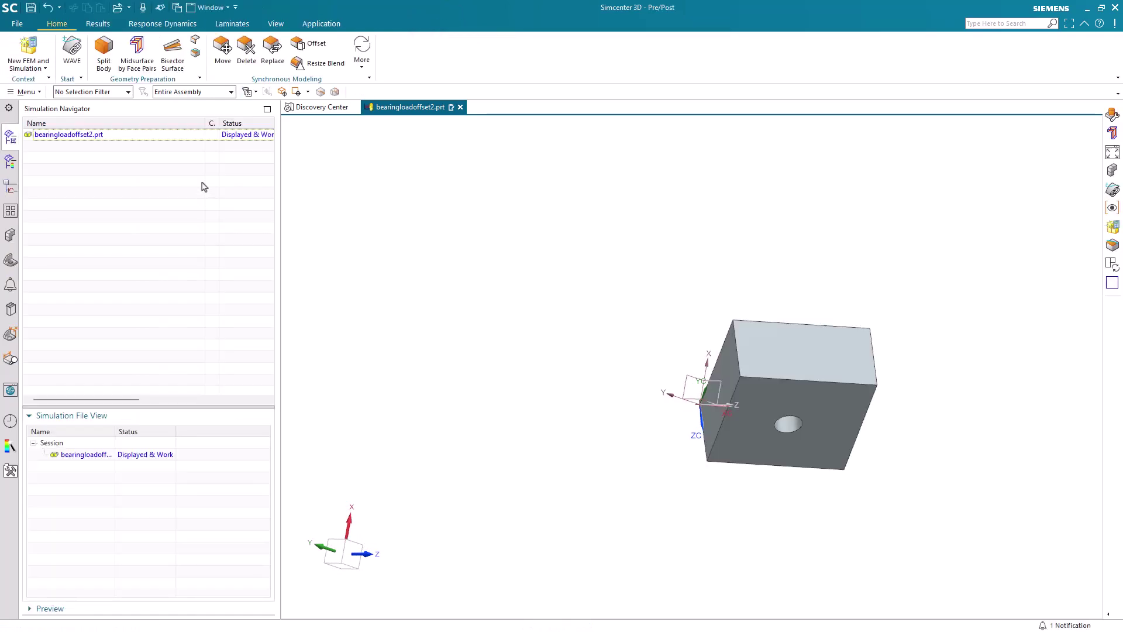
click(28, 50)
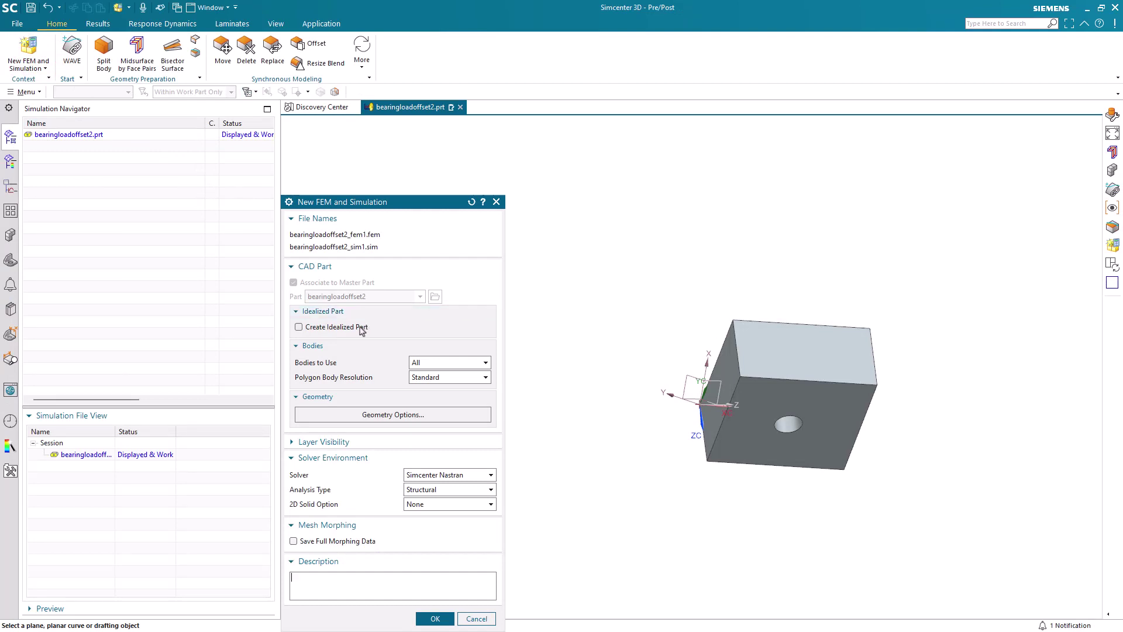
middle_click(401, 348)
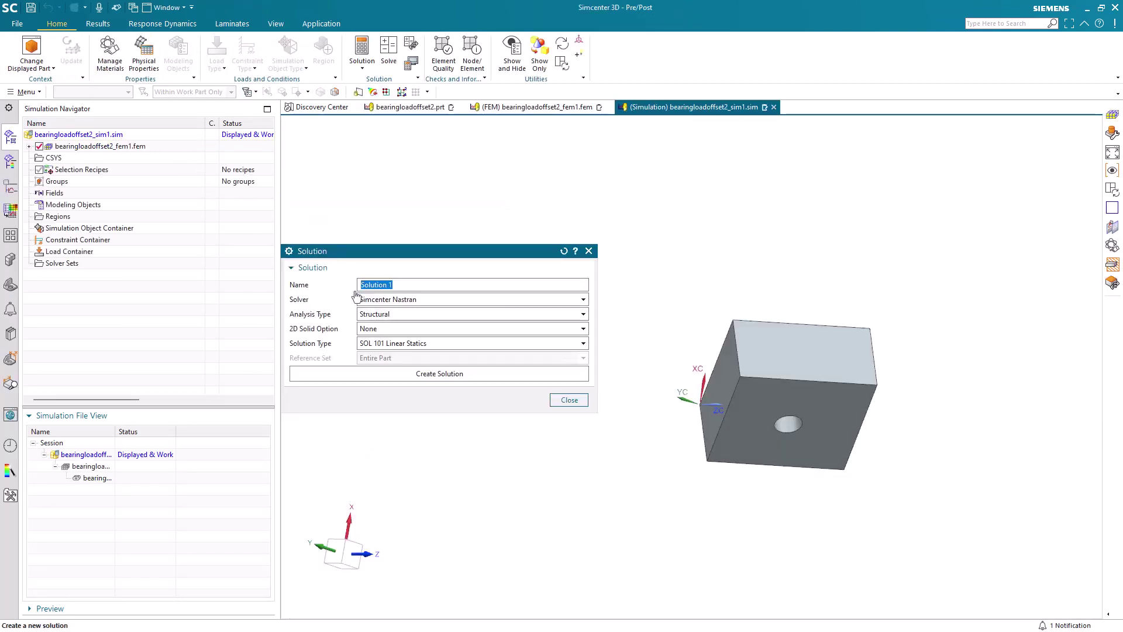
click(379, 375)
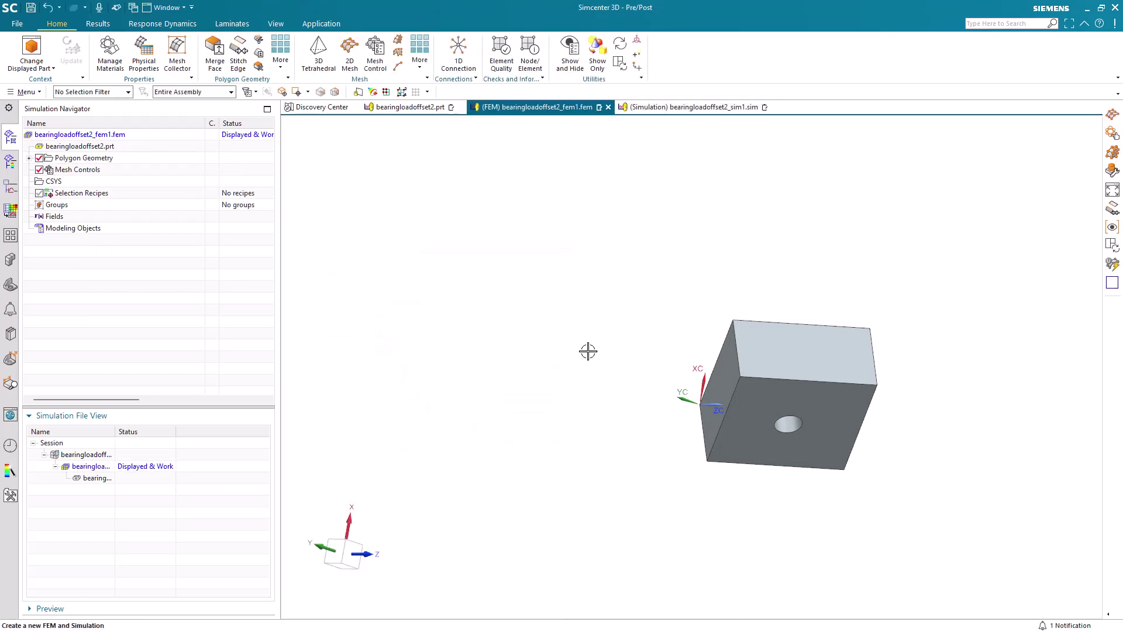
middle_drag(589, 351, 574, 303)
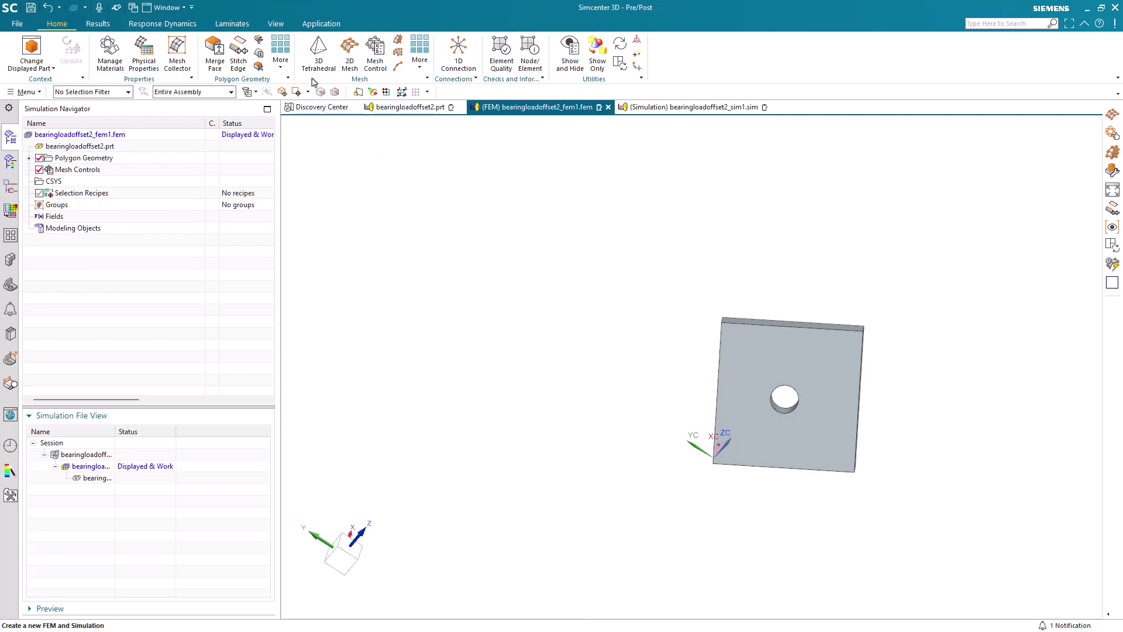
- Mesh the block with 1.6 in CTETRA(10) tetrahedral elements
click(318, 58)
click(750, 366)
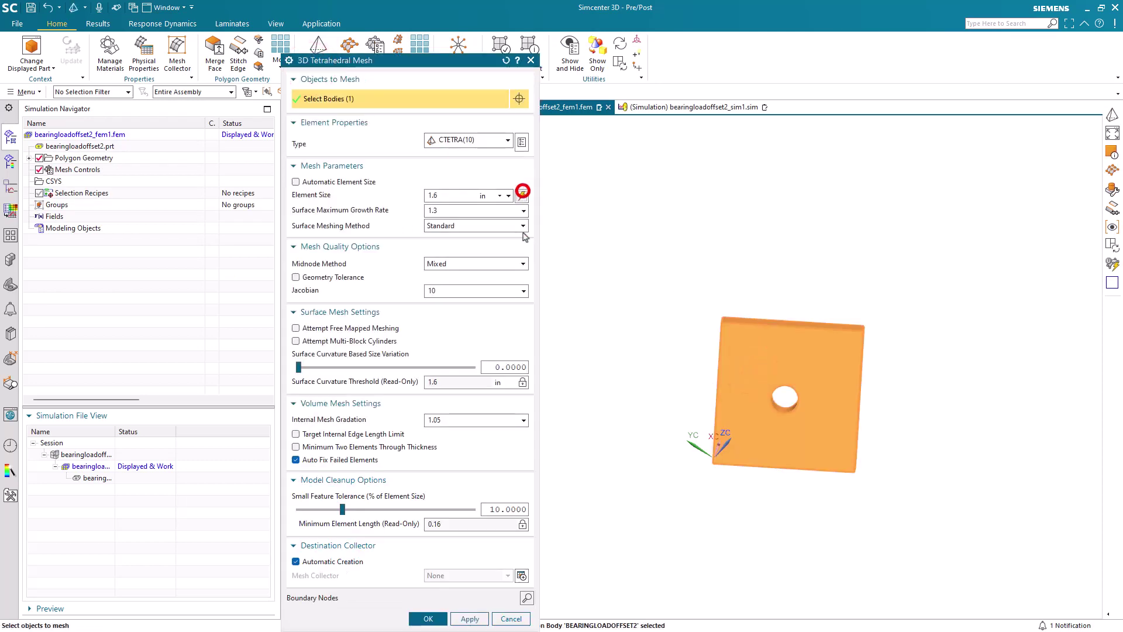
click(430, 618)
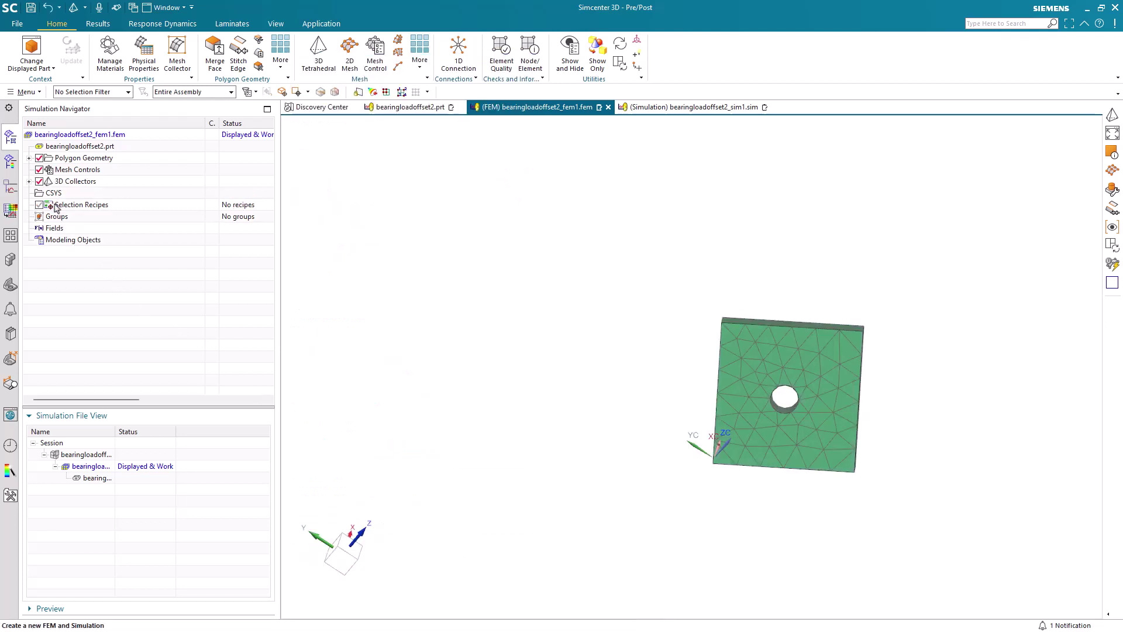
- Assign AISI_310_SS to the BEARINGLOADOFFSET2 collector's PSOLID, then return to the simulation file
click(30, 182)
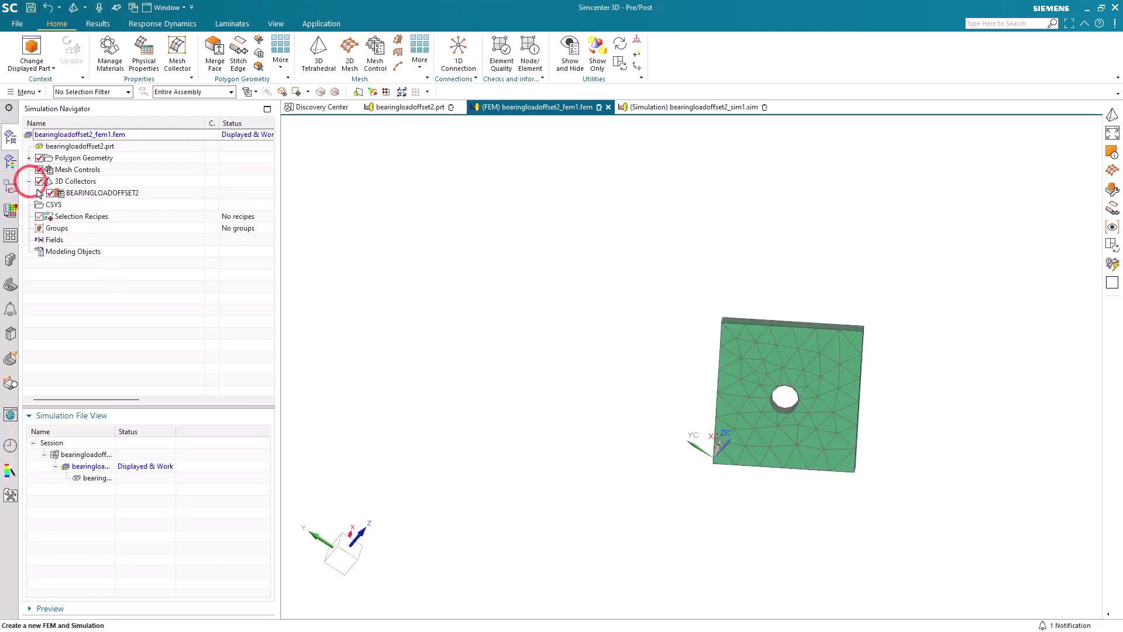
right_click(82, 193)
click(97, 220)
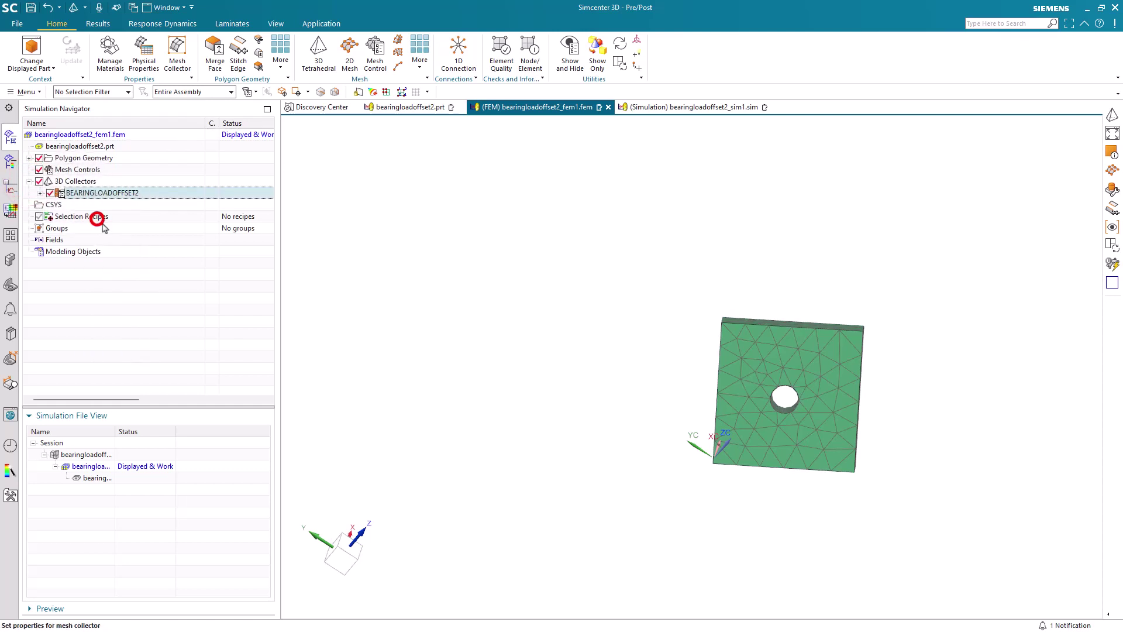
click(447, 316)
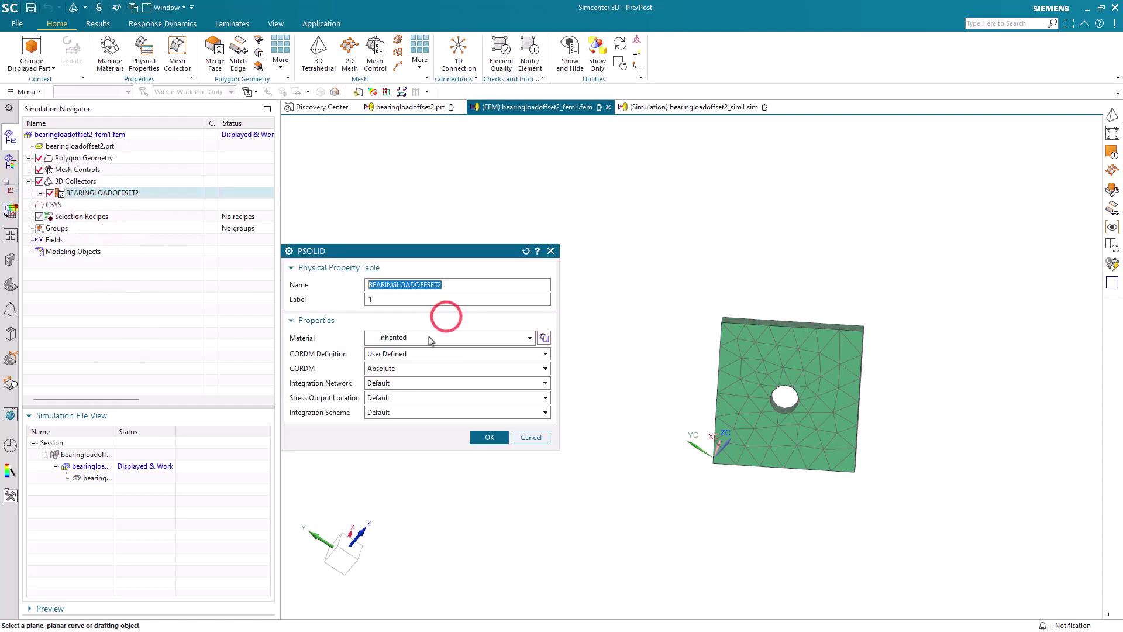
click(546, 339)
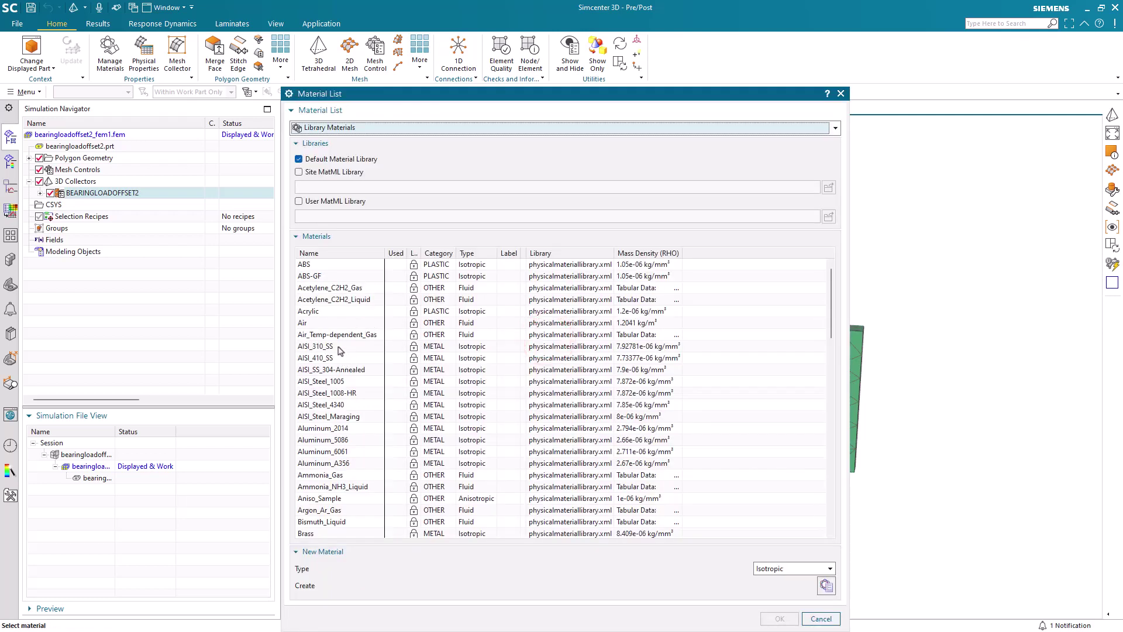
double_click(341, 348)
middle_click(349, 342)
middle_click(352, 341)
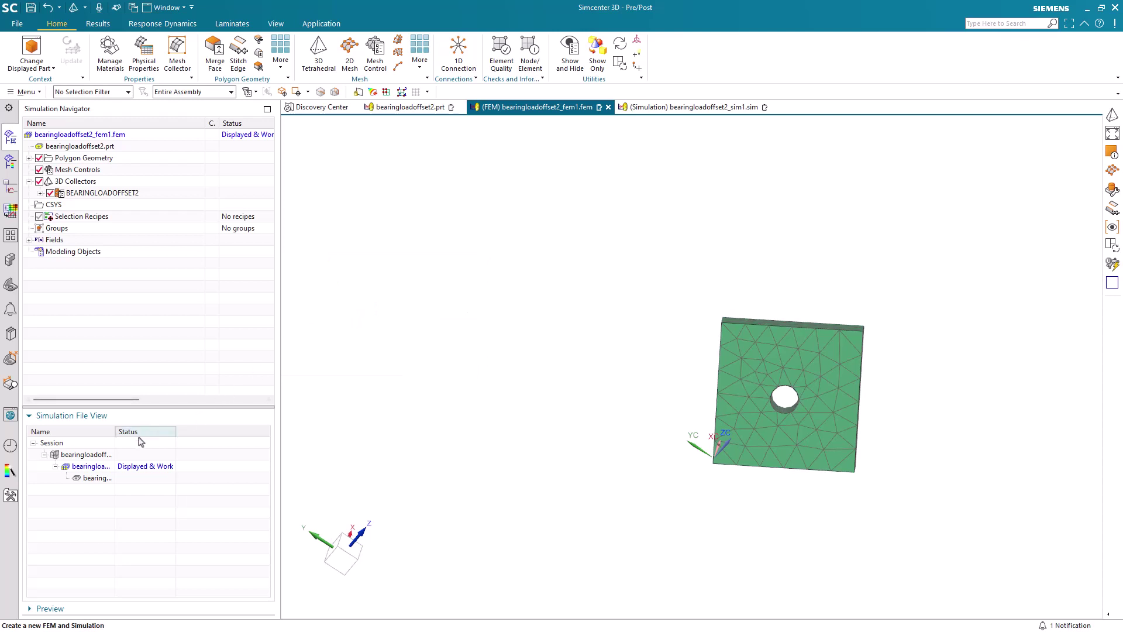
click(696, 109)
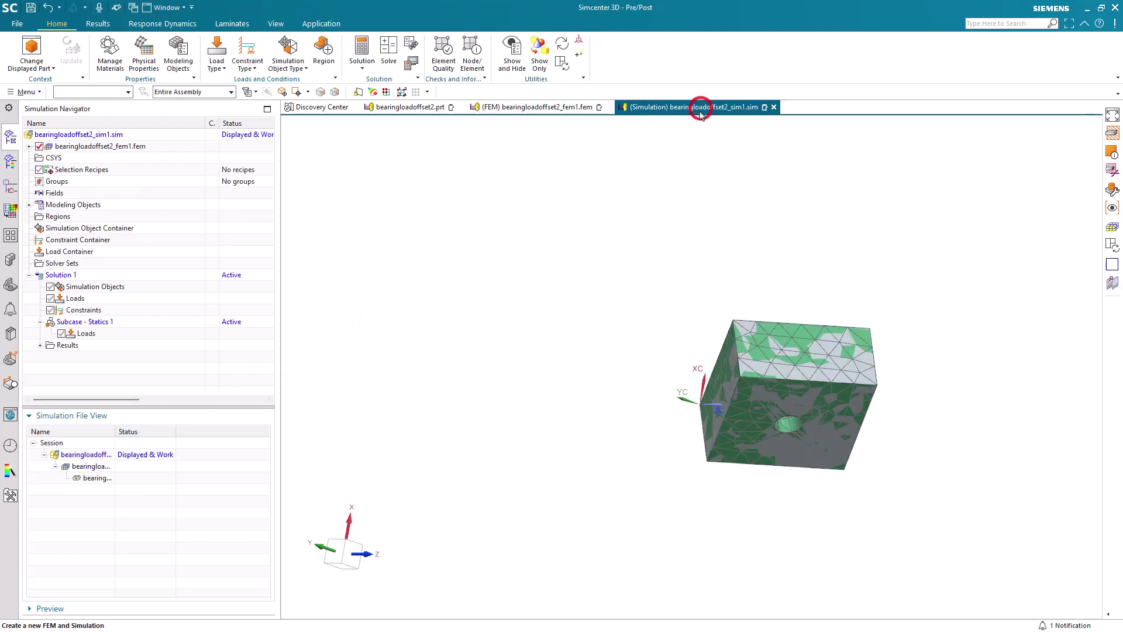
- Apply a Fixed Translation Constraint to the block's bottom face in Subcase - Statics 1
middle_drag(659, 269, 675, 226)
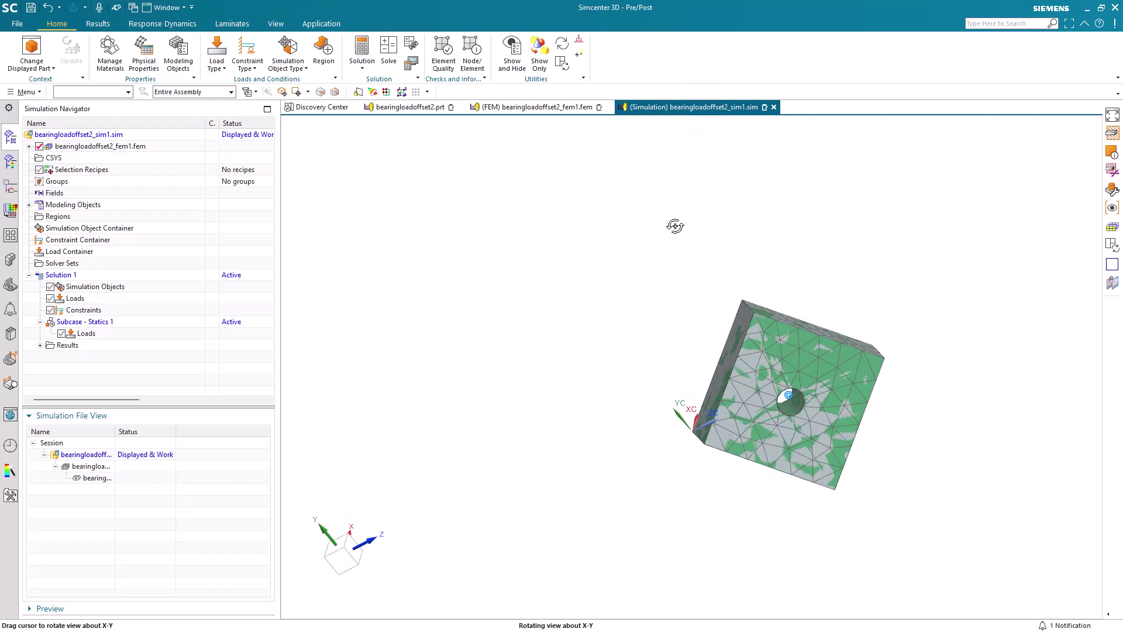
click(247, 58)
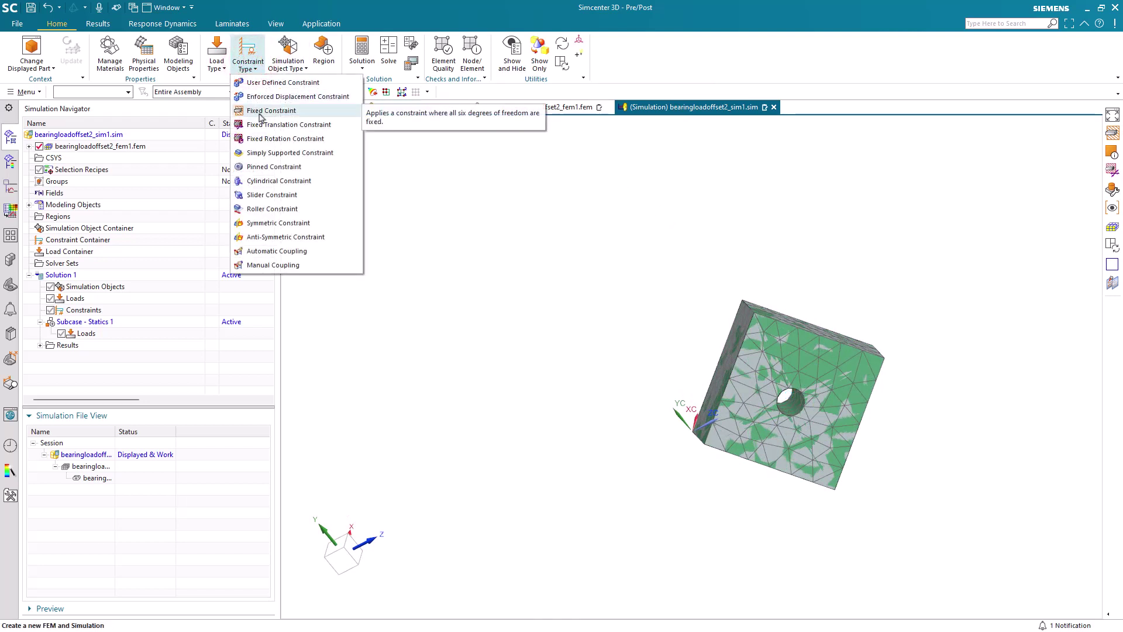
click(260, 111)
click(249, 68)
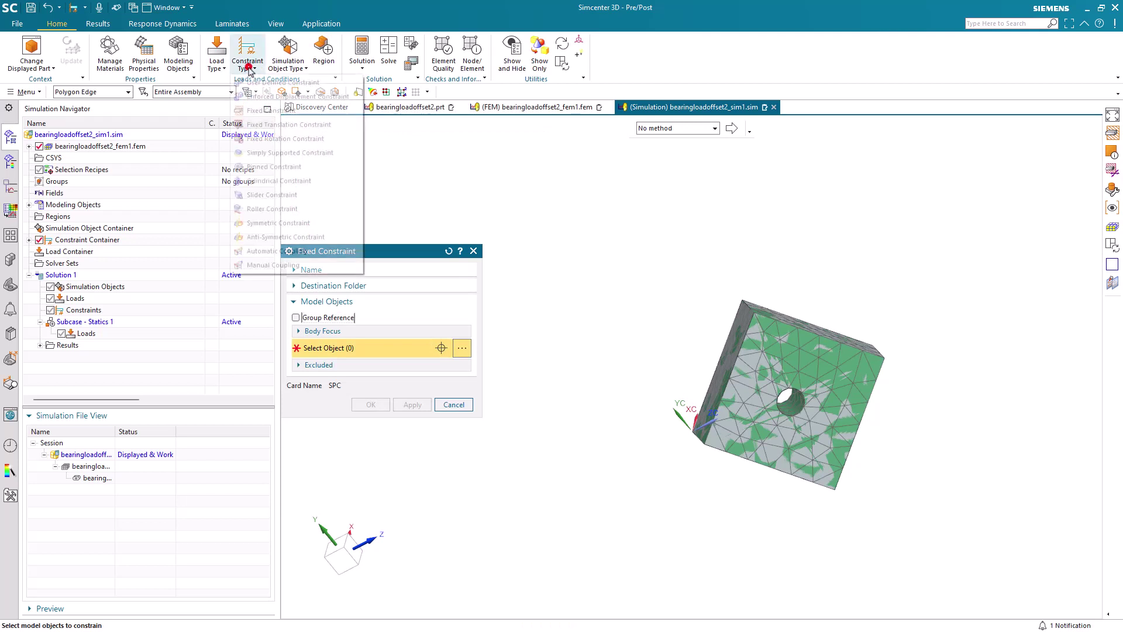
click(255, 121)
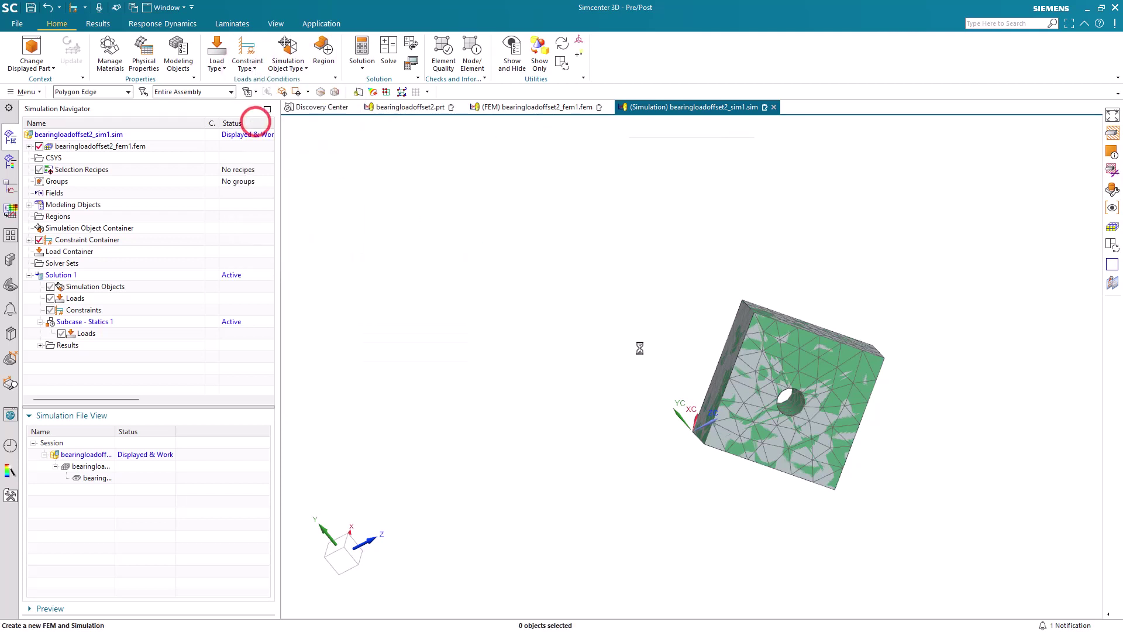
middle_drag(614, 325, 703, 450)
click(731, 447)
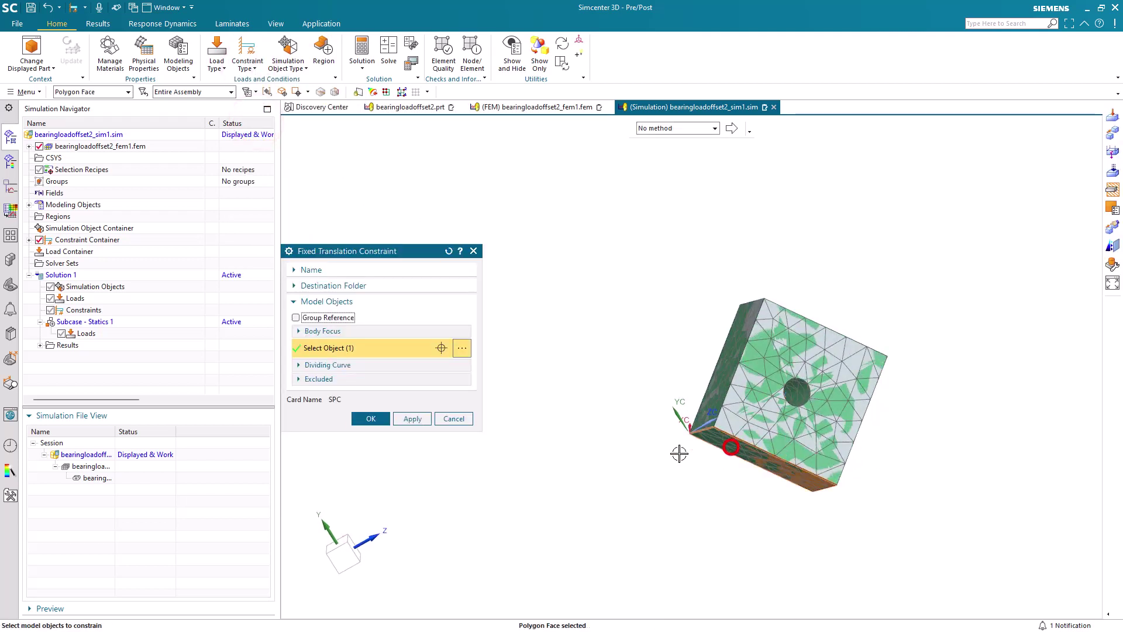
click(366, 421)
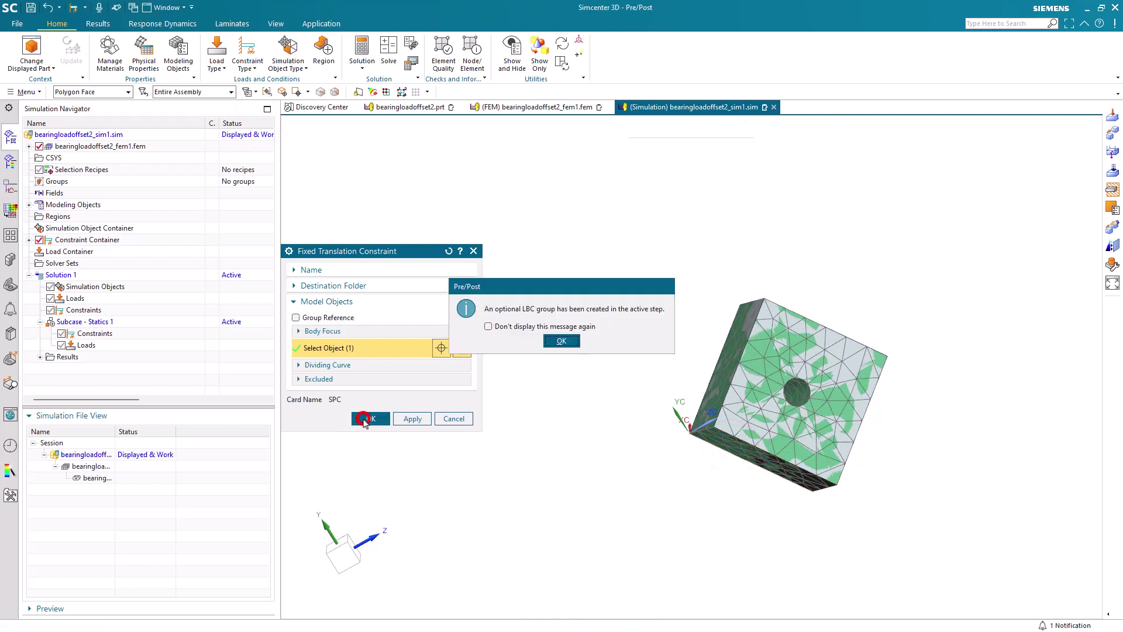
click(557, 344)
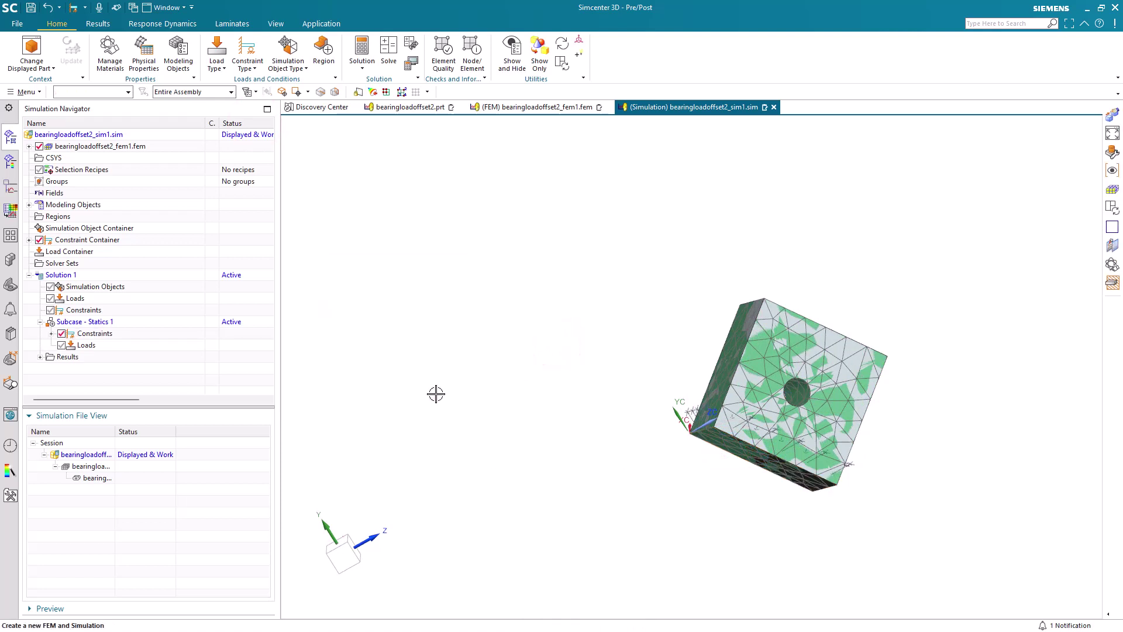
- Move NoTrans(1) under Solution 1 Constraints and delete the subcase's Constraints folder
click(51, 333)
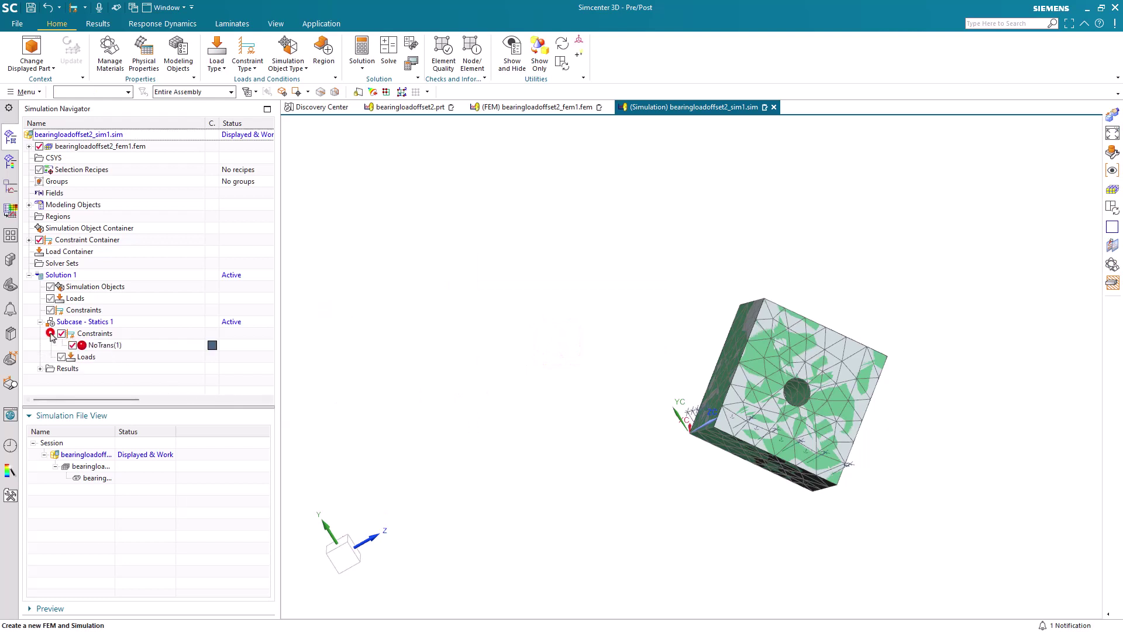
click(86, 347)
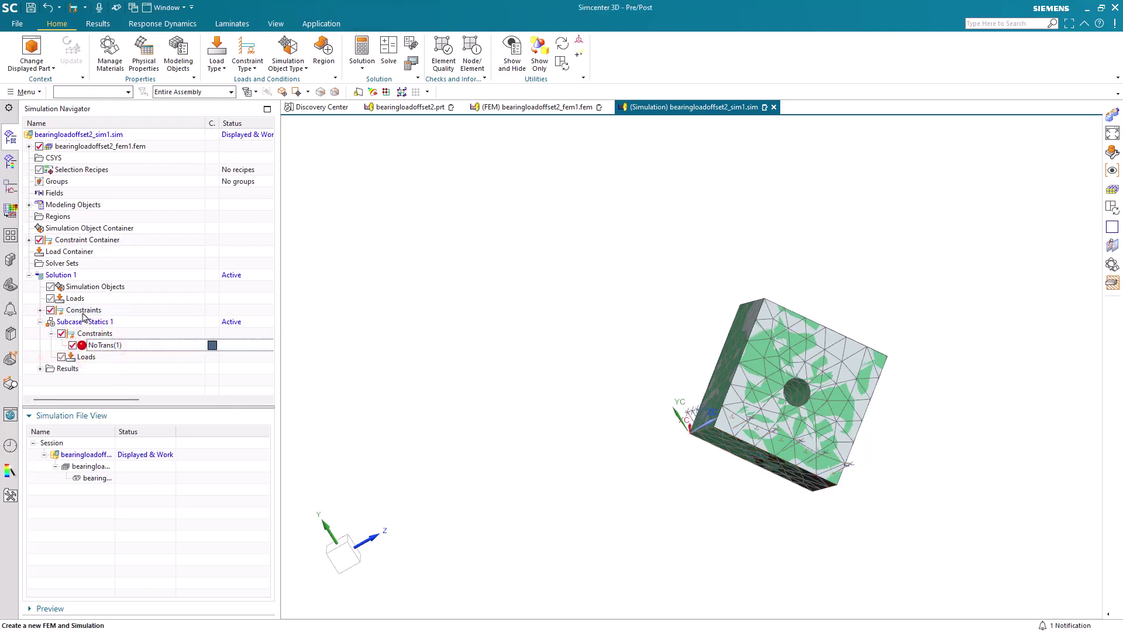
right_click(86, 338)
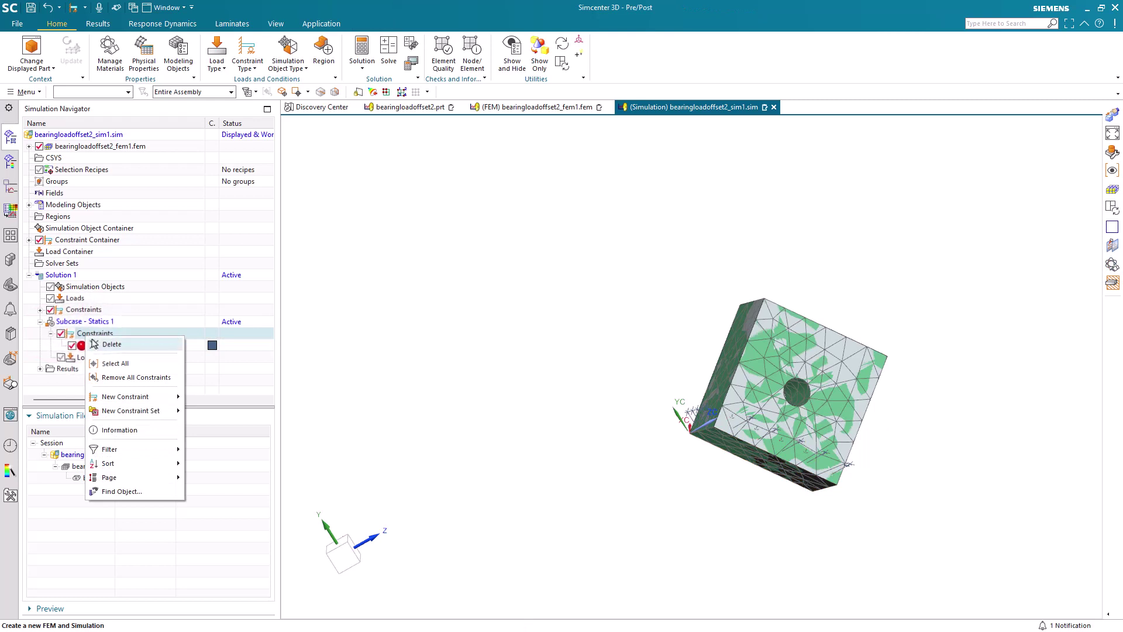
click(93, 342)
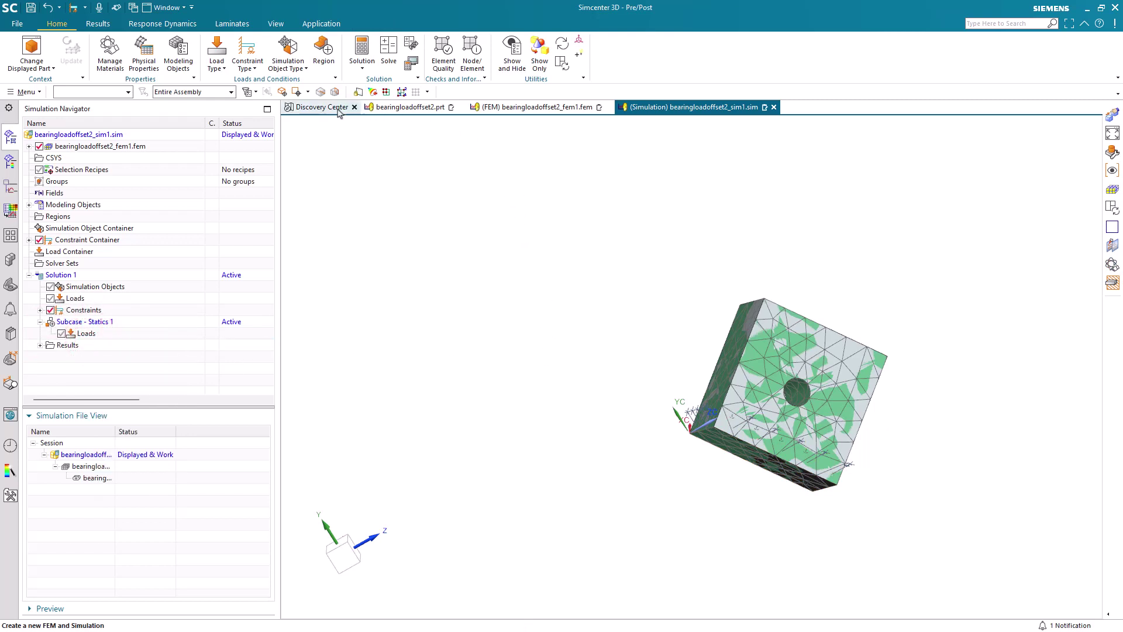
- Hide the 3D Collectors mesh so only the plain holed block is shown
middle_drag(617, 249, 667, 283)
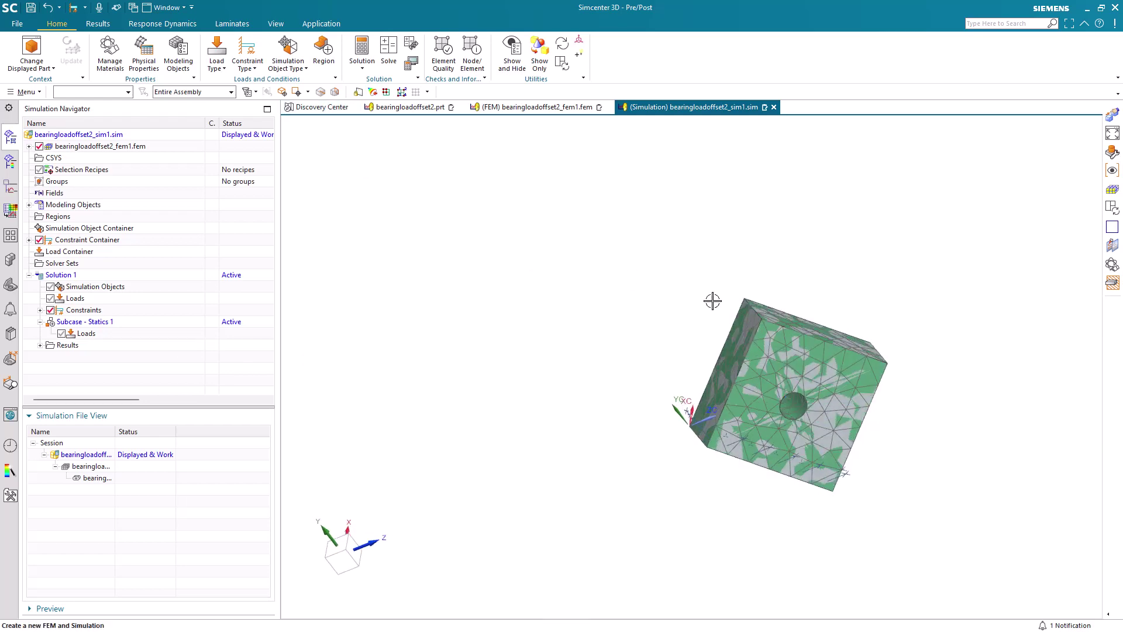
scroll(870, 374, up, 3)
middle_drag(776, 387, 762, 379)
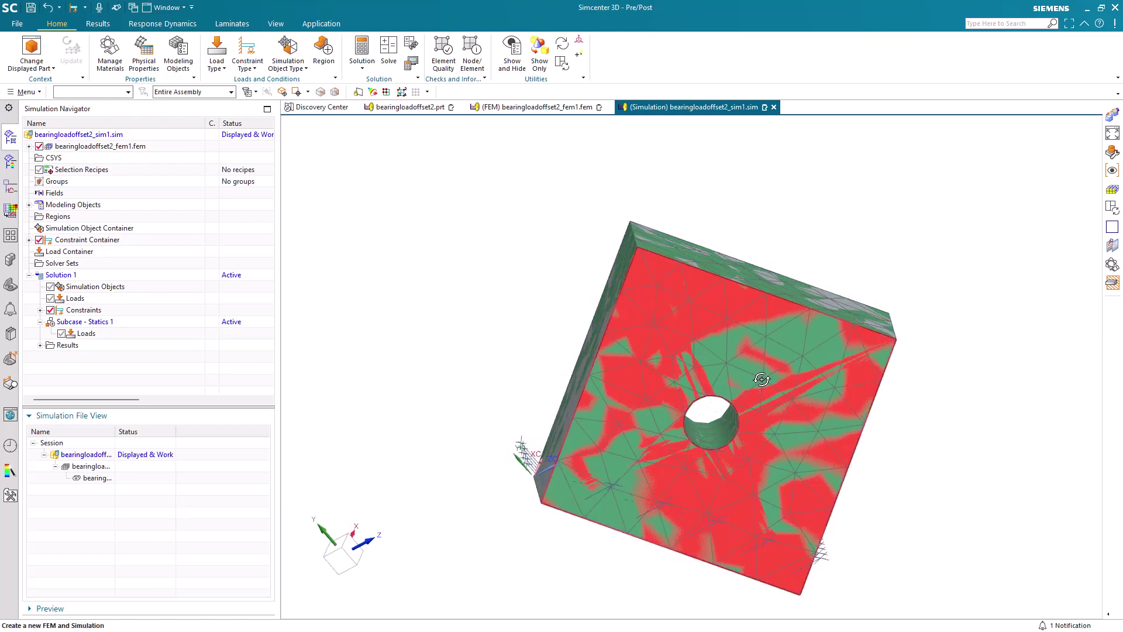
click(29, 146)
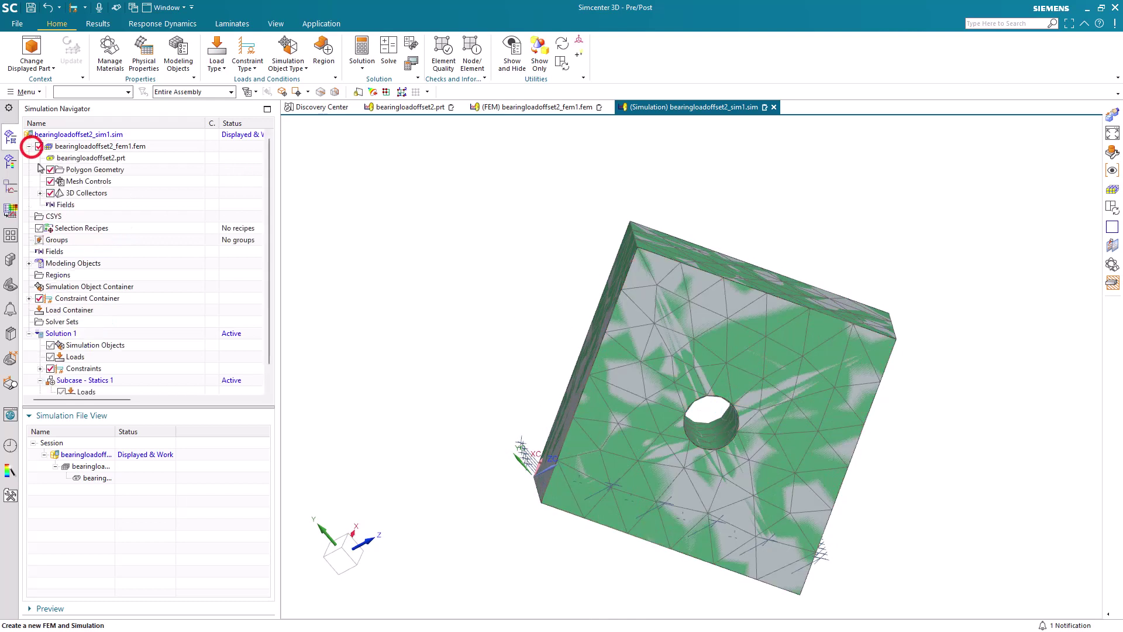
click(50, 193)
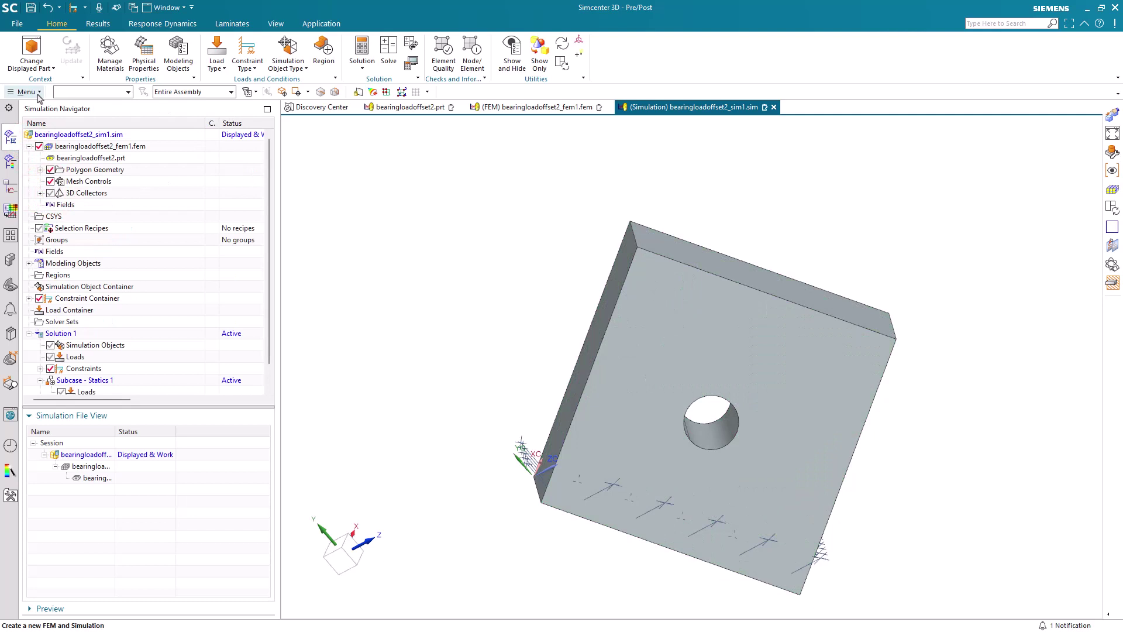
- Limit selection to Within Work Part Only and start WCS Orient using Z-axis, X-axis, Origin
click(197, 93)
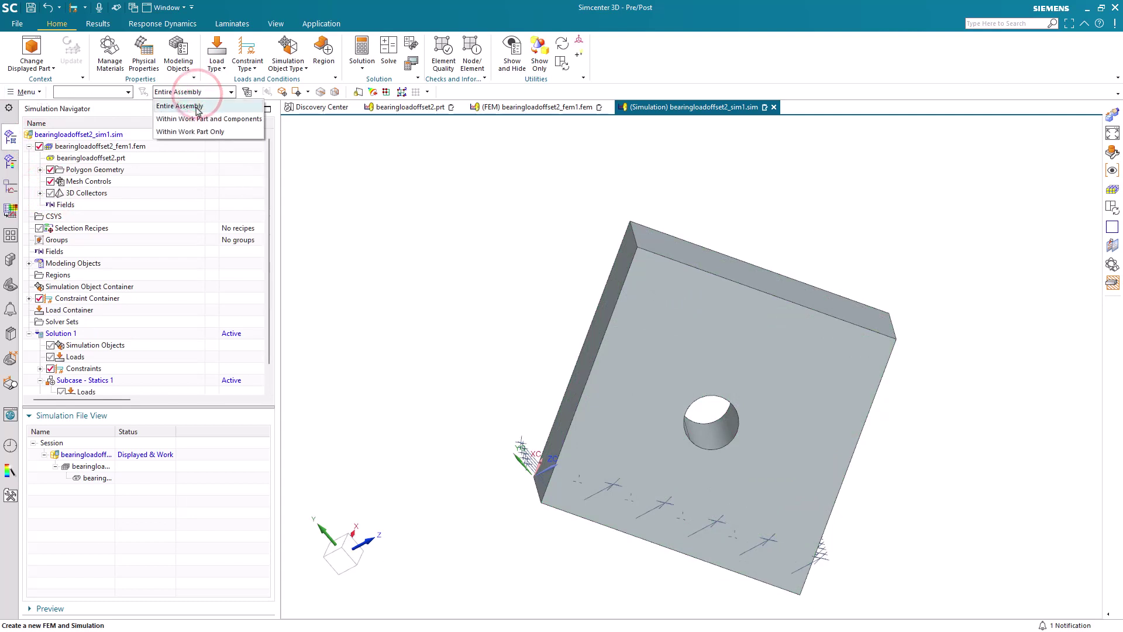
click(197, 108)
click(27, 92)
mouse_move(40, 166)
click(139, 245)
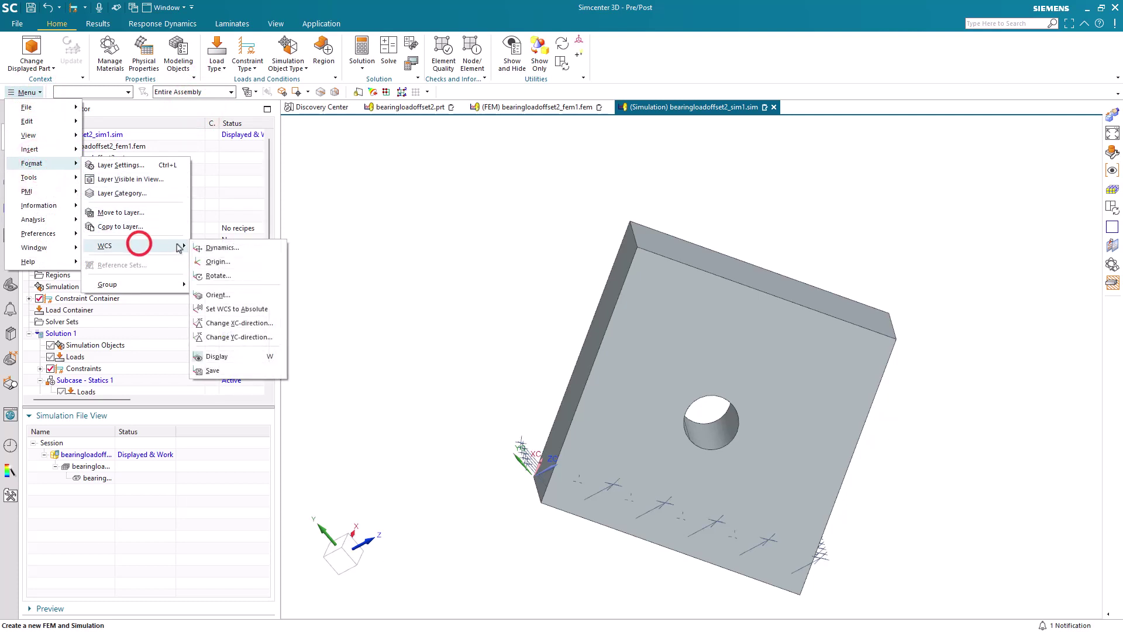
click(217, 295)
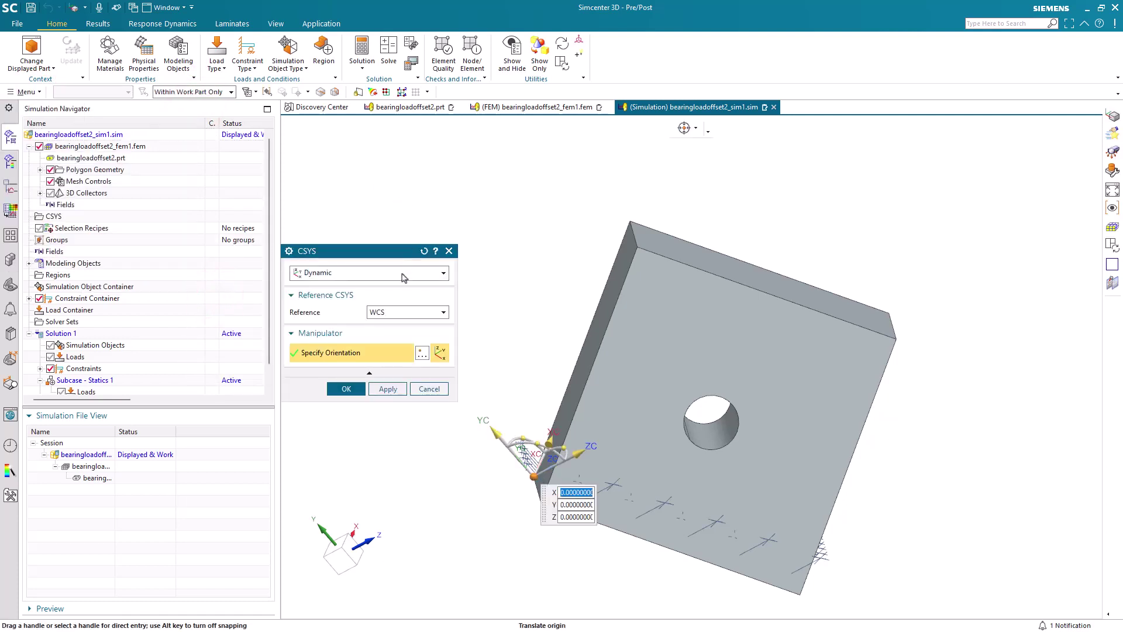
click(403, 273)
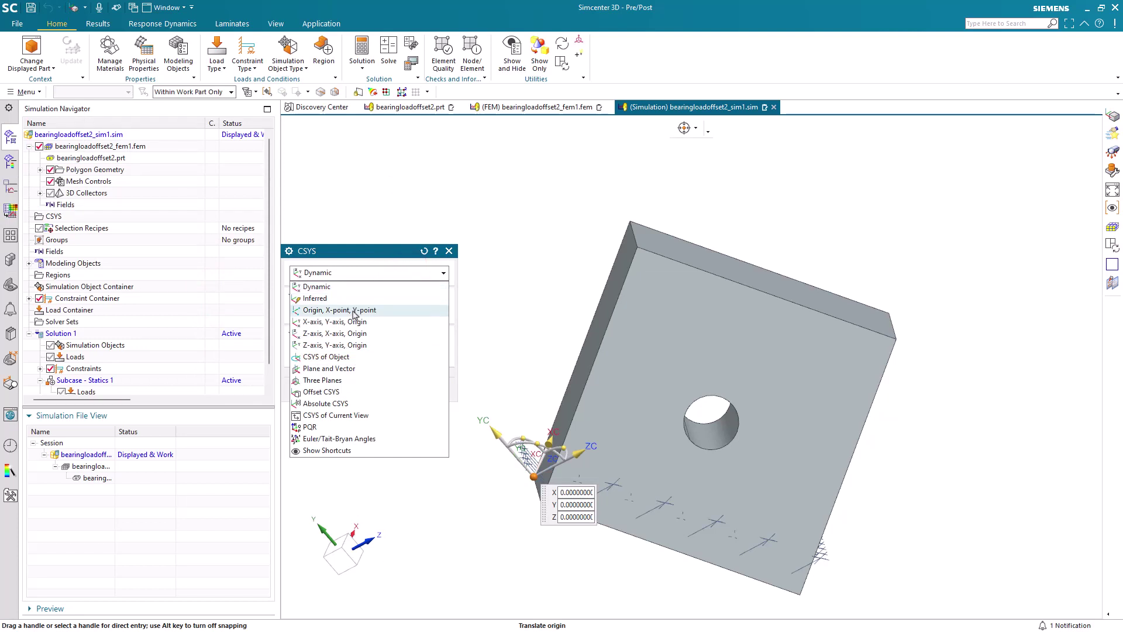
click(351, 335)
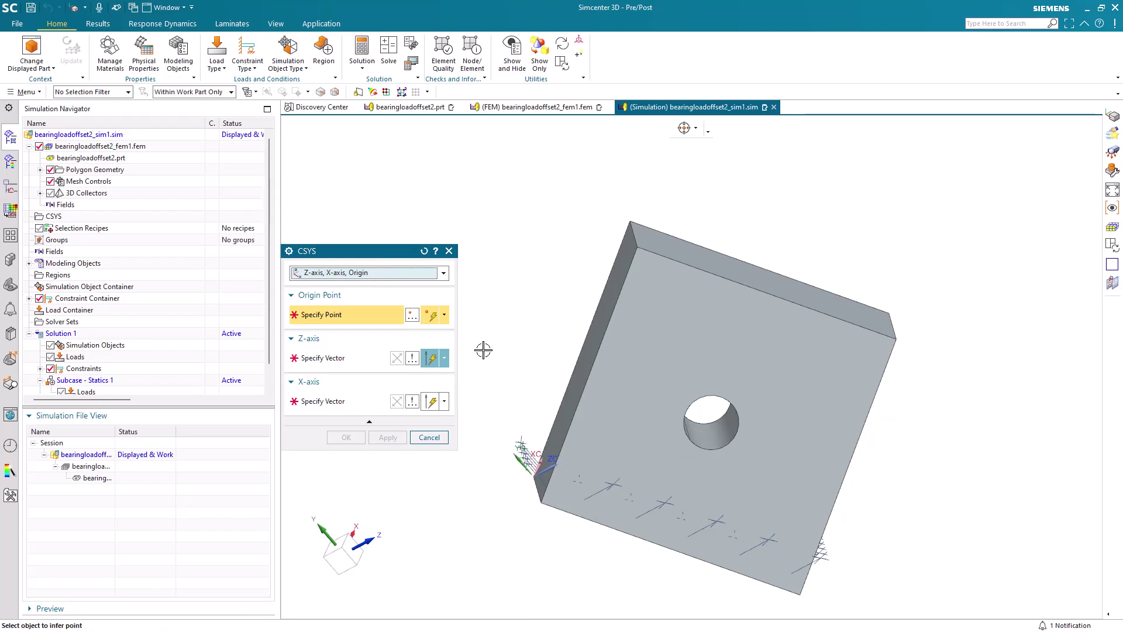
- Set the coordinate system origin at the centre of the hole's circular edge
click(417, 316)
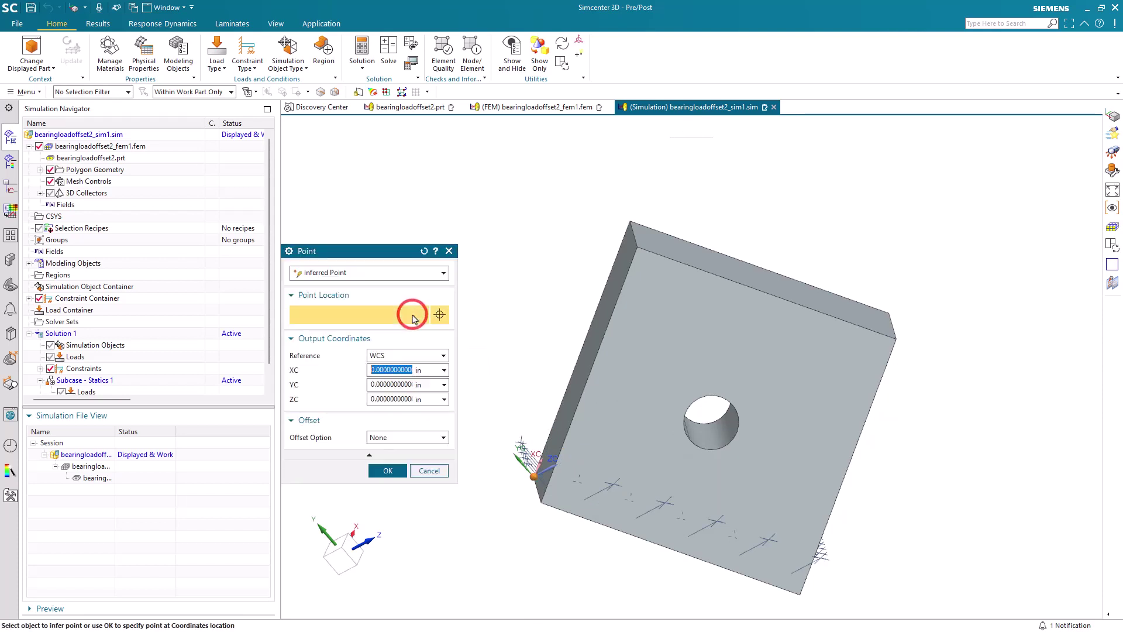
click(400, 274)
click(351, 356)
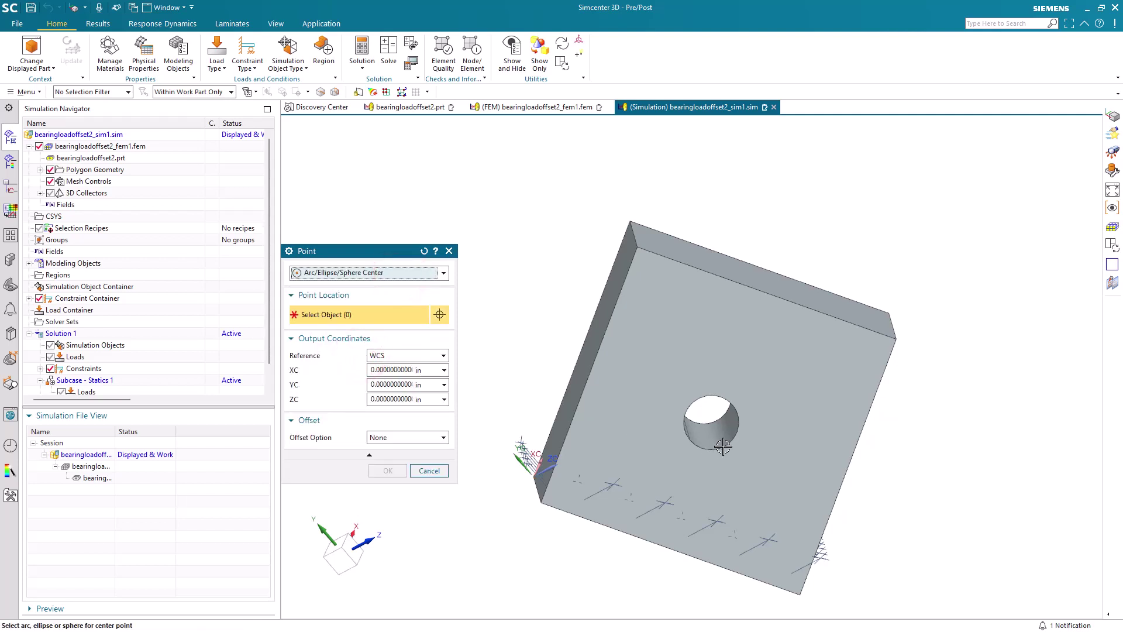
click(224, 92)
click(214, 103)
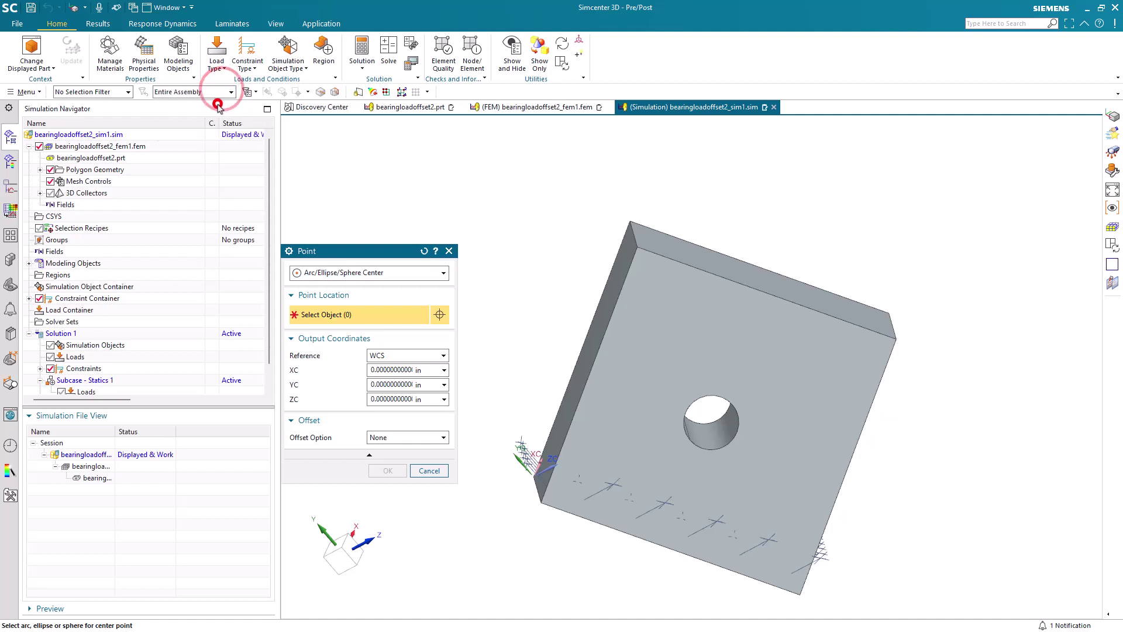
click(740, 440)
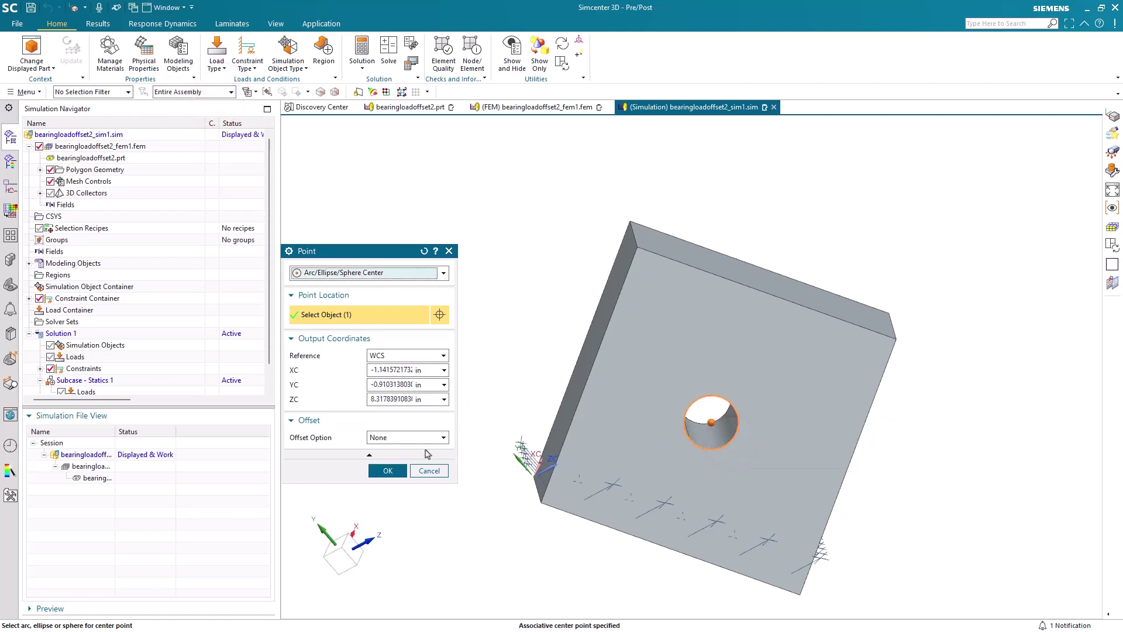
click(388, 471)
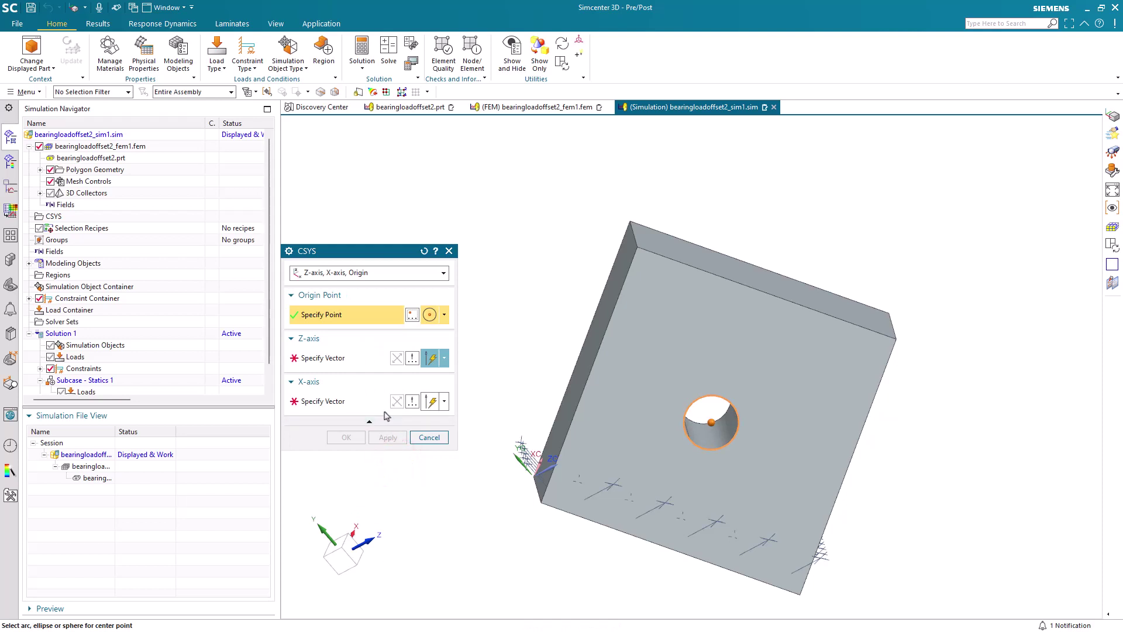
- Align the Z-axis with the hole axis and the X-axis with the plate's bottom edge
click(338, 367)
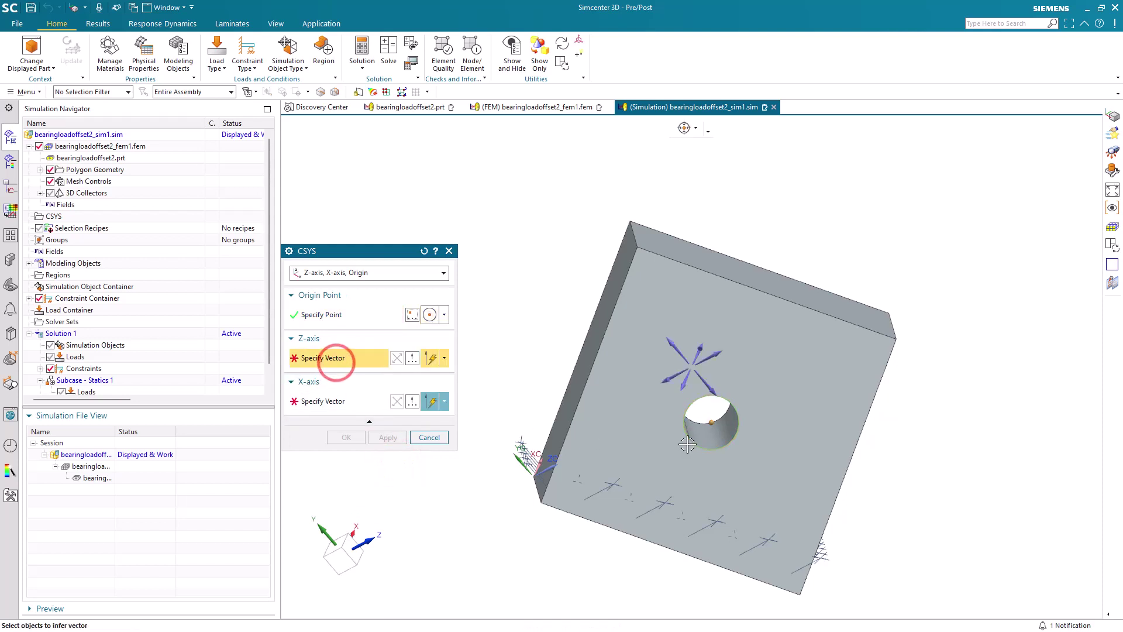
scroll(723, 440, up, 5)
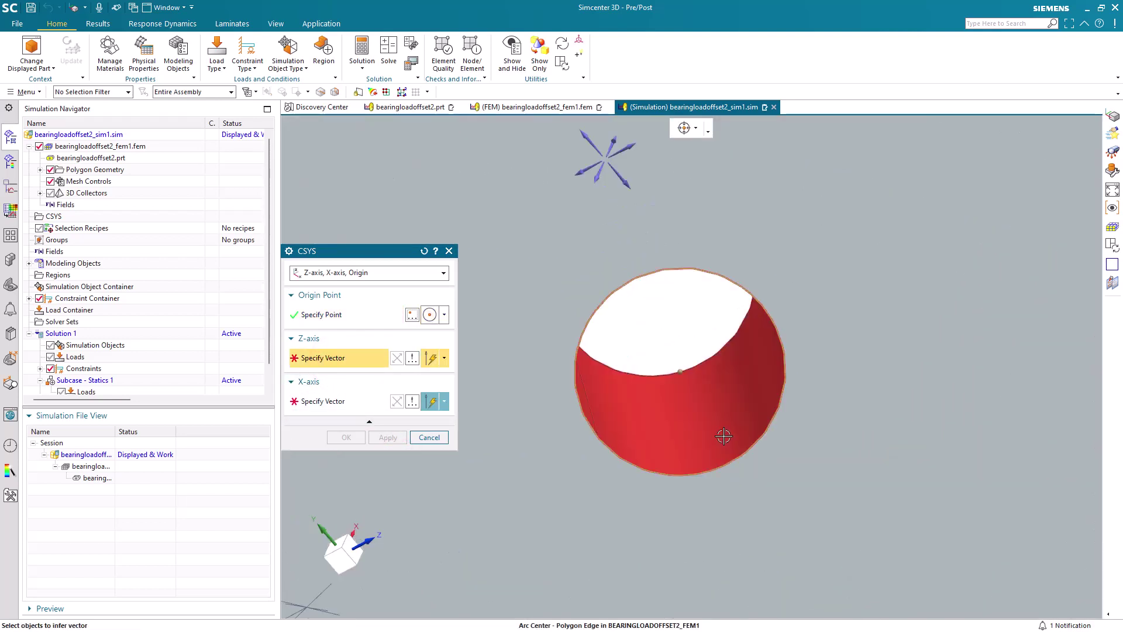
click(723, 437)
middle_drag(724, 437, 733, 440)
scroll(732, 440, down, 3)
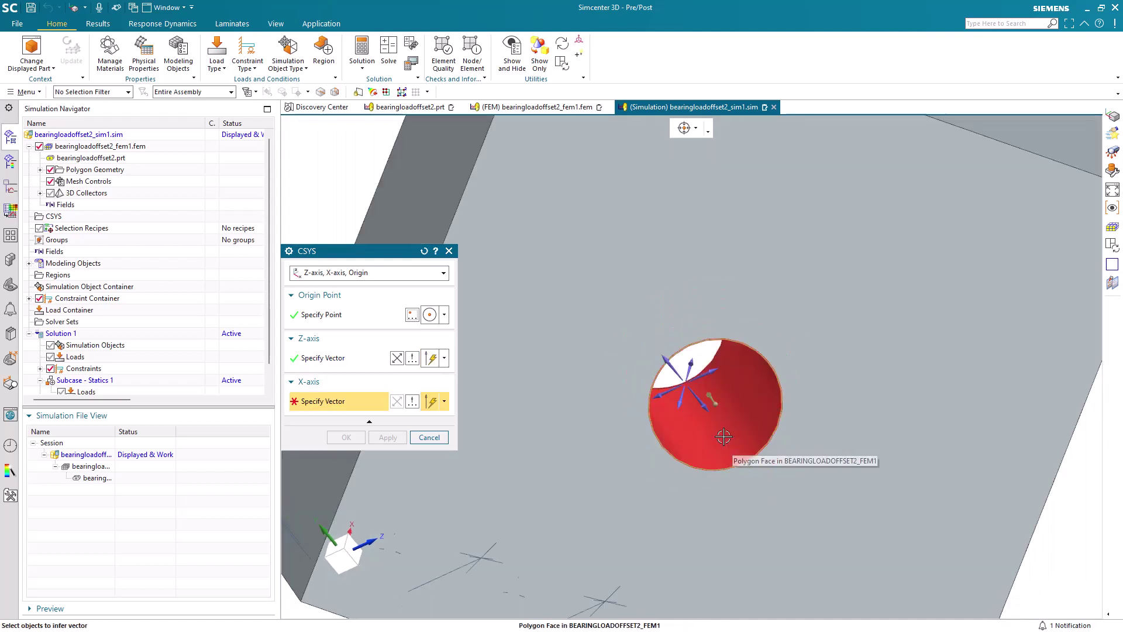
scroll(475, 322, down, 4)
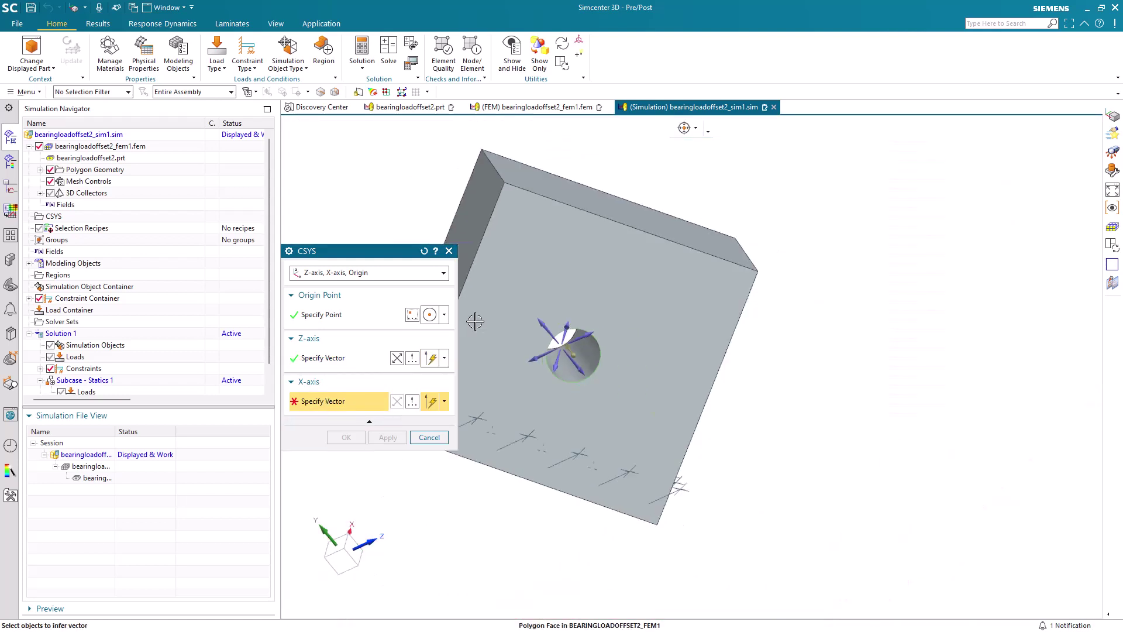
click(632, 516)
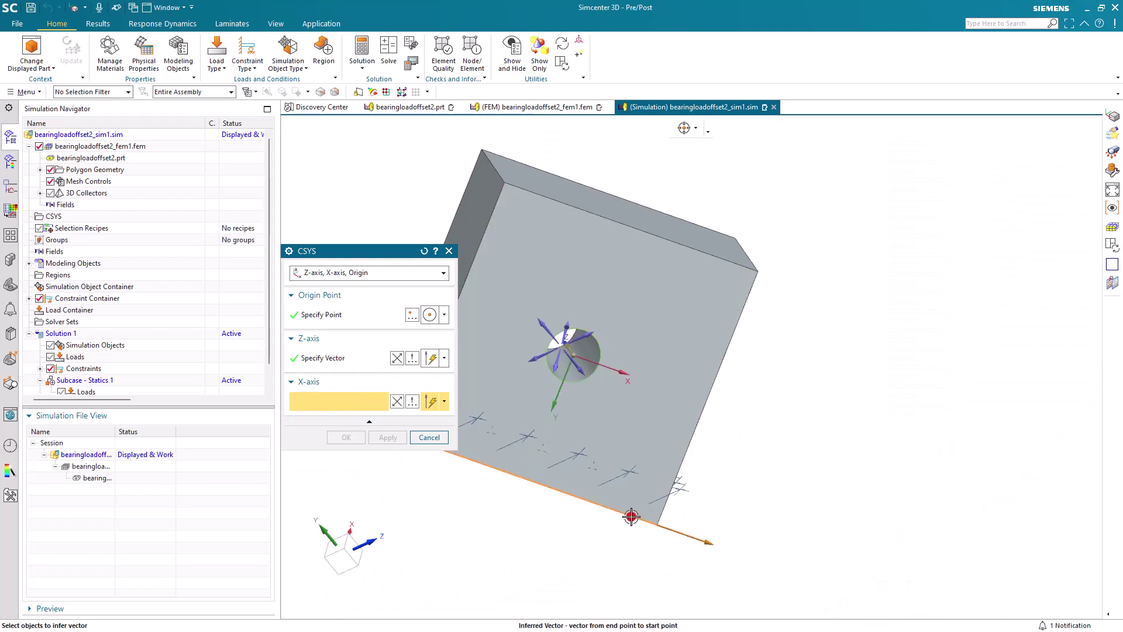
click(346, 437)
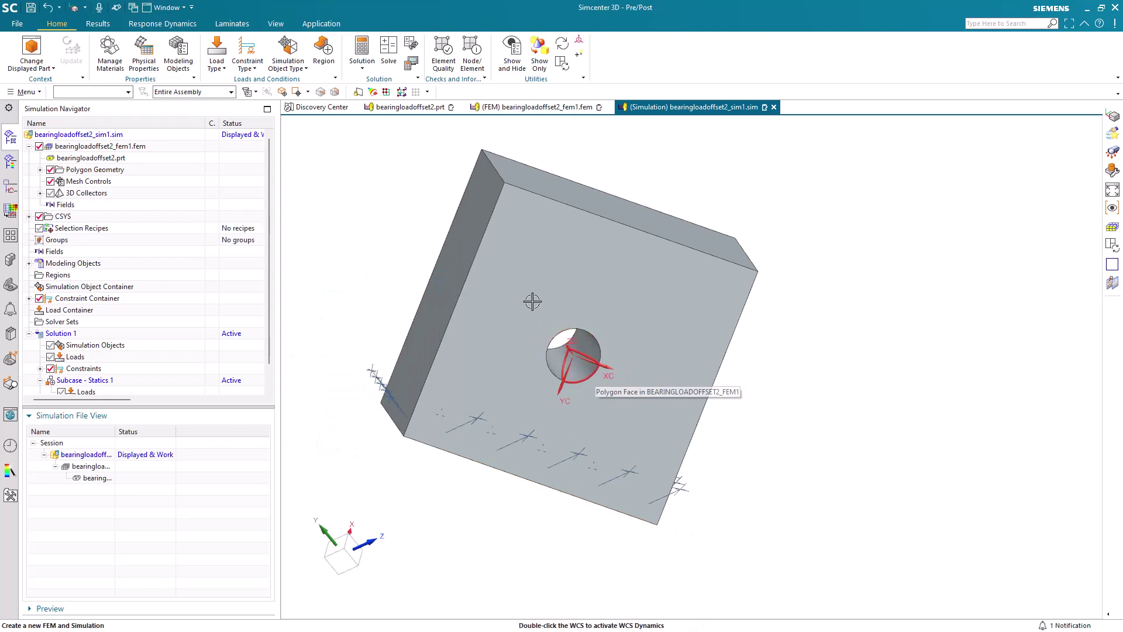
- Apply a 10 lbf bearing load along XC to the hole's cylindrical face
click(217, 58)
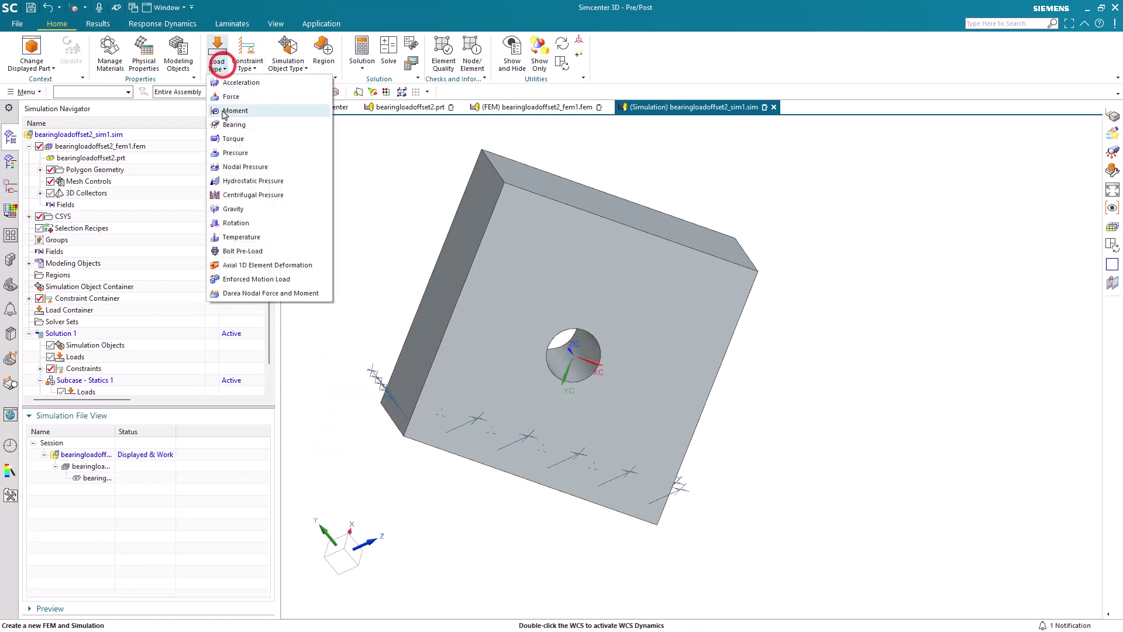
click(227, 125)
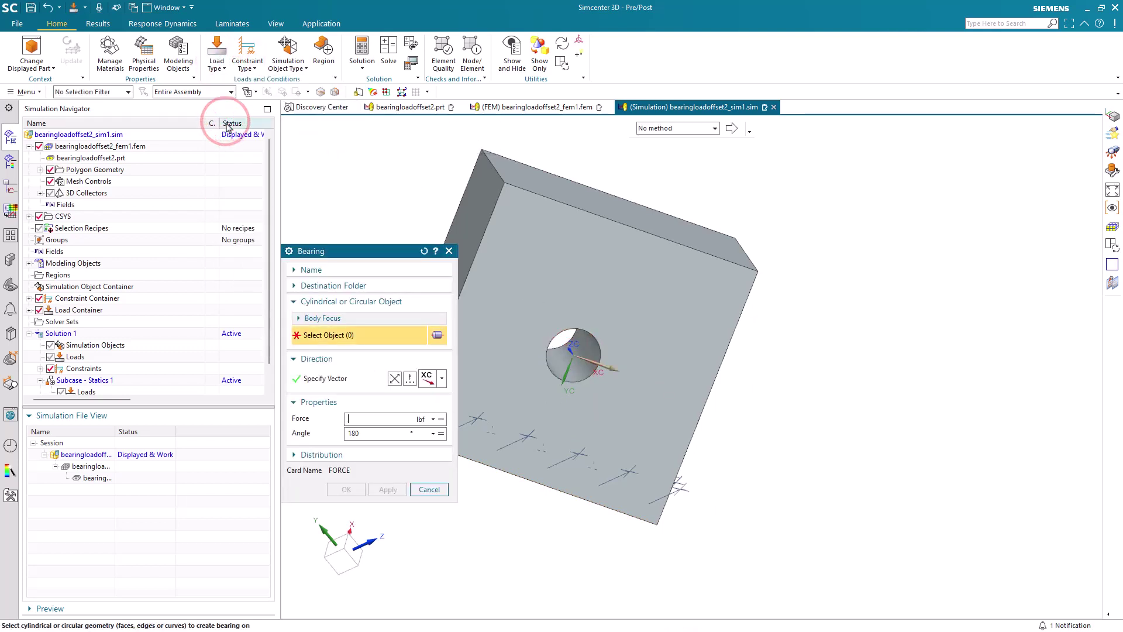
click(566, 362)
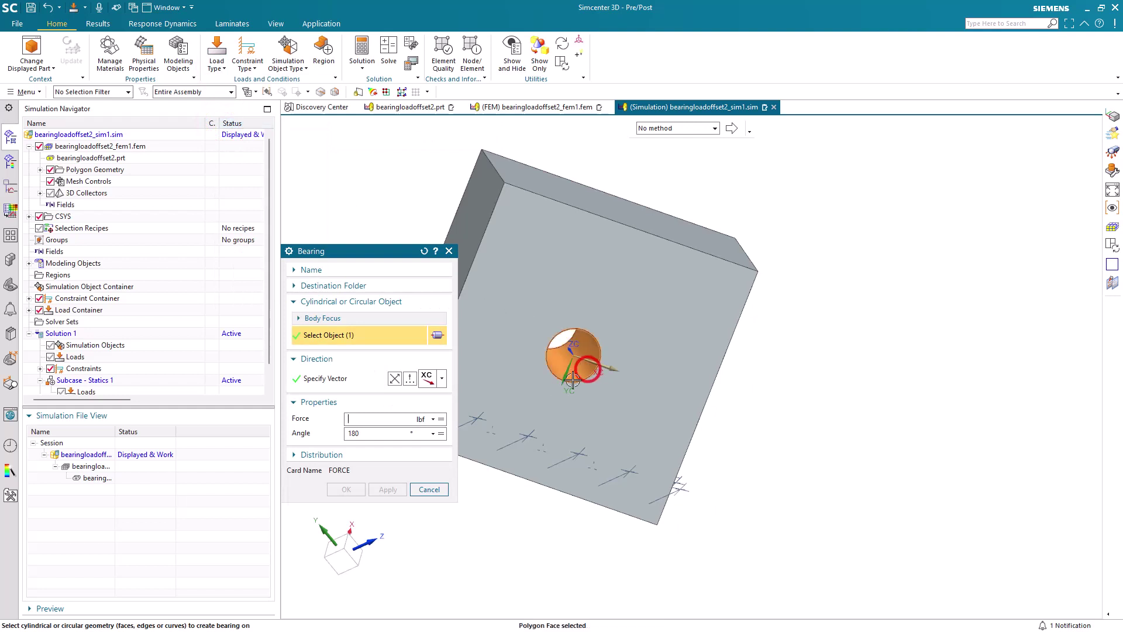
click(443, 381)
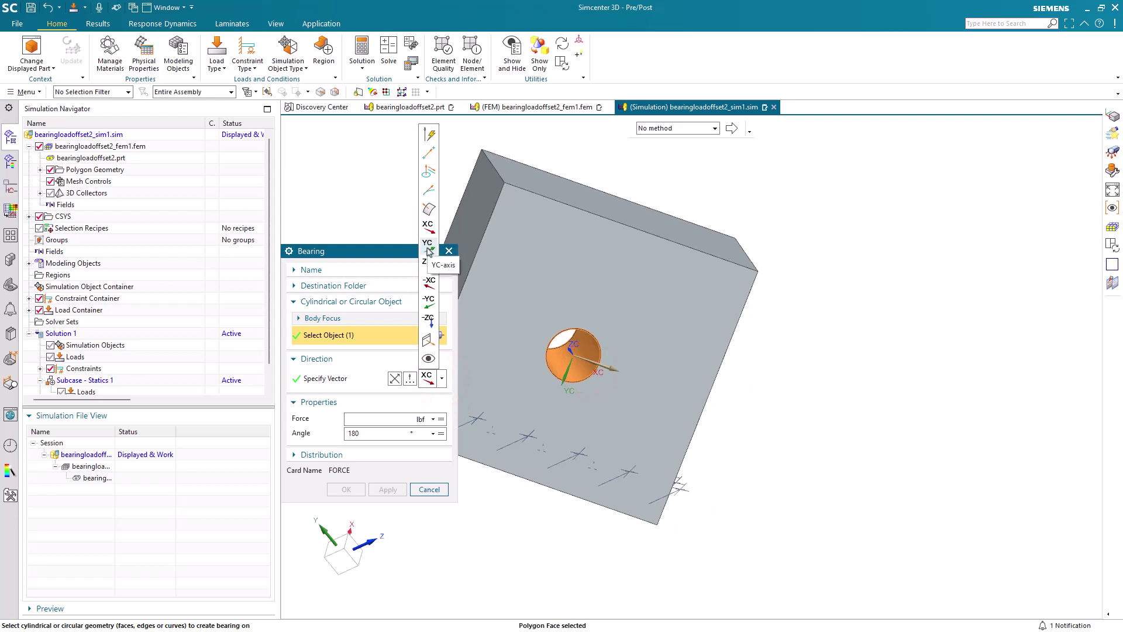
click(428, 227)
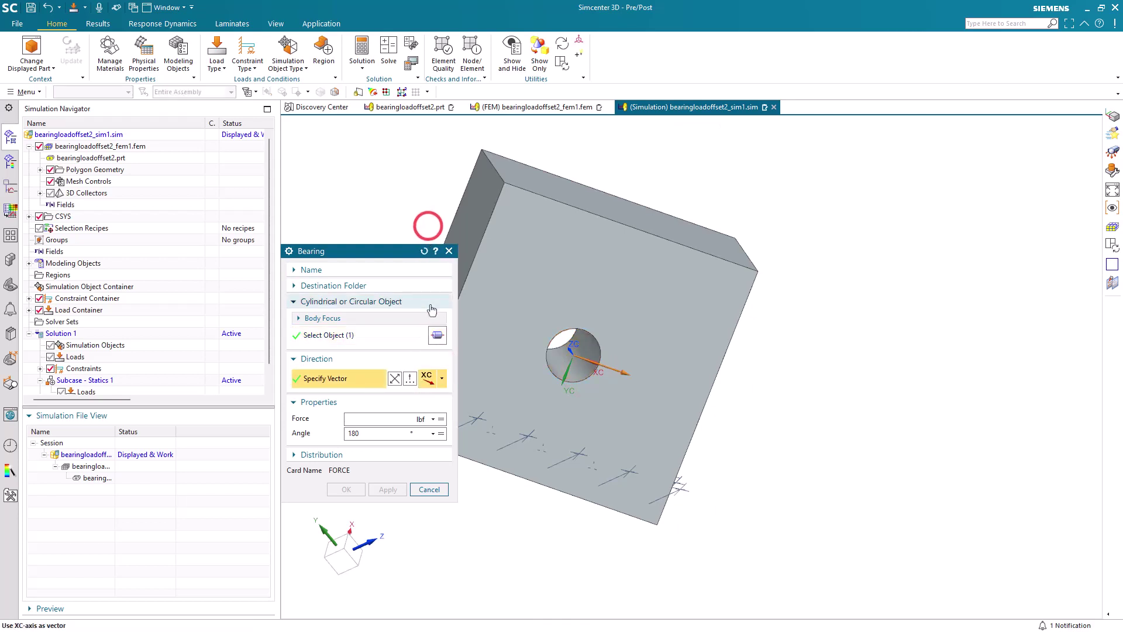
text(10)
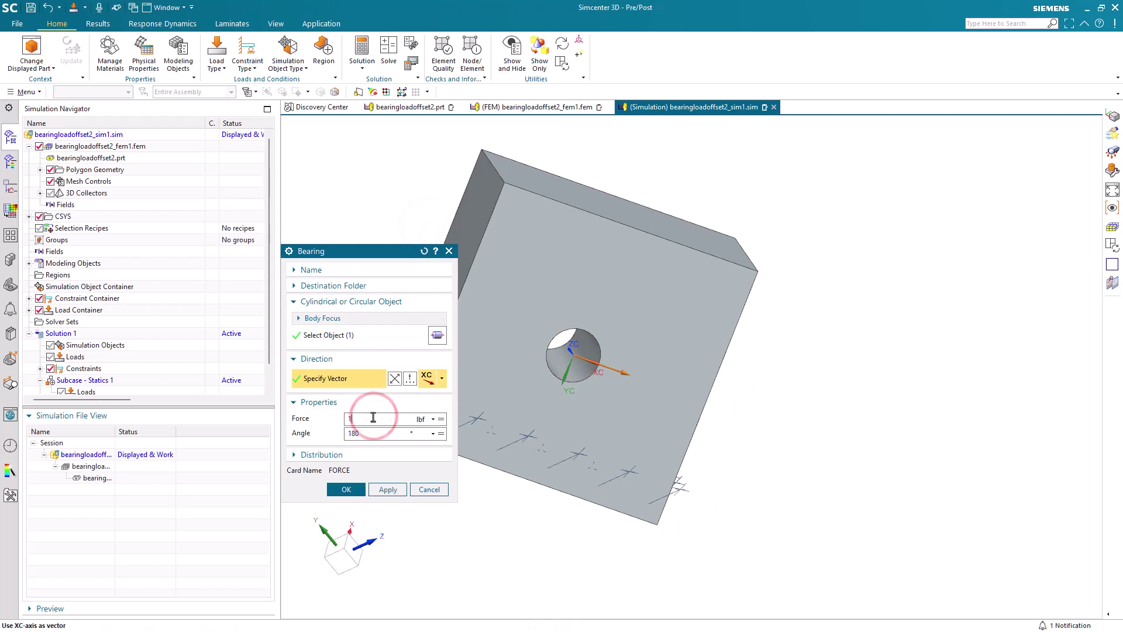
click(346, 489)
middle_drag(521, 384, 532, 363)
middle_drag(532, 362, 524, 349)
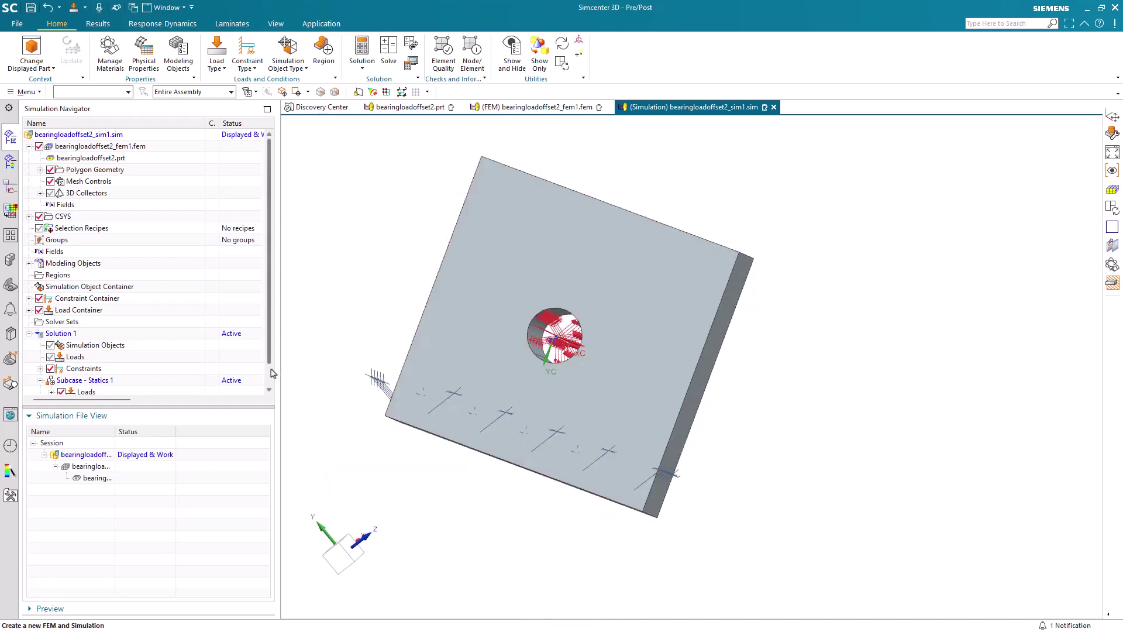
- Add a new static subcase, Subcase - Statics 2, to Solution 1 with default settings
right_click(75, 338)
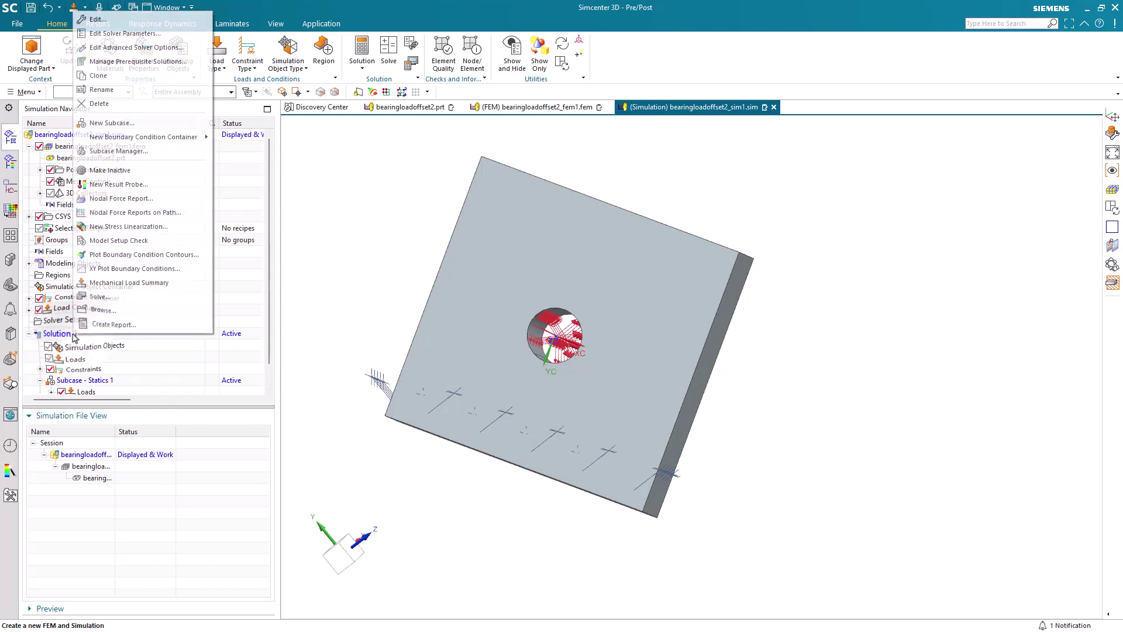
click(146, 122)
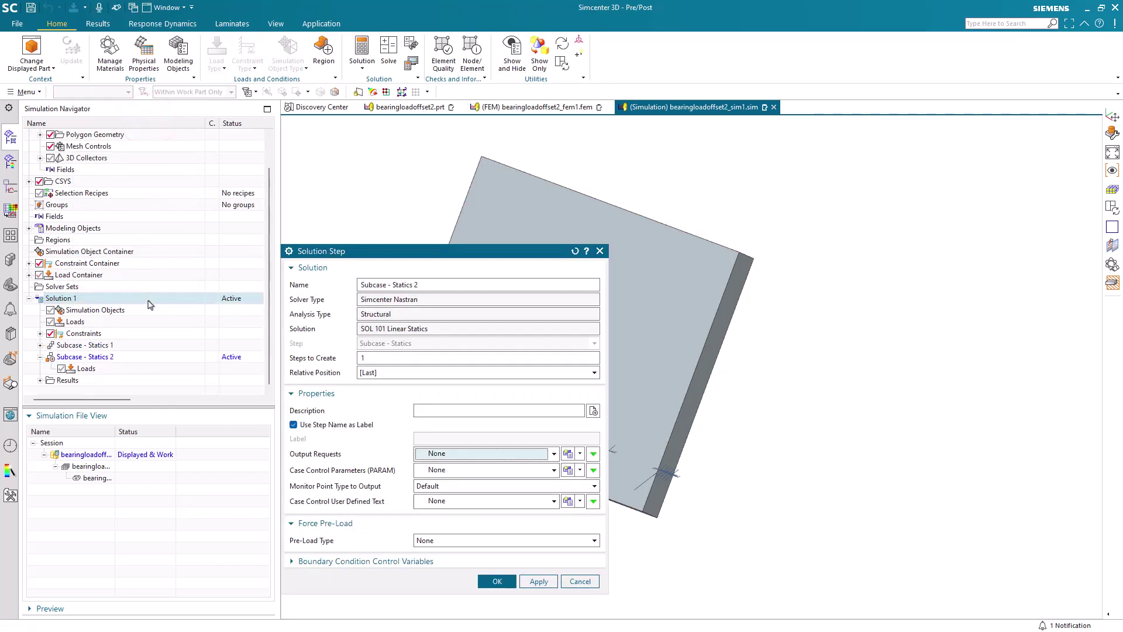
key(Return)
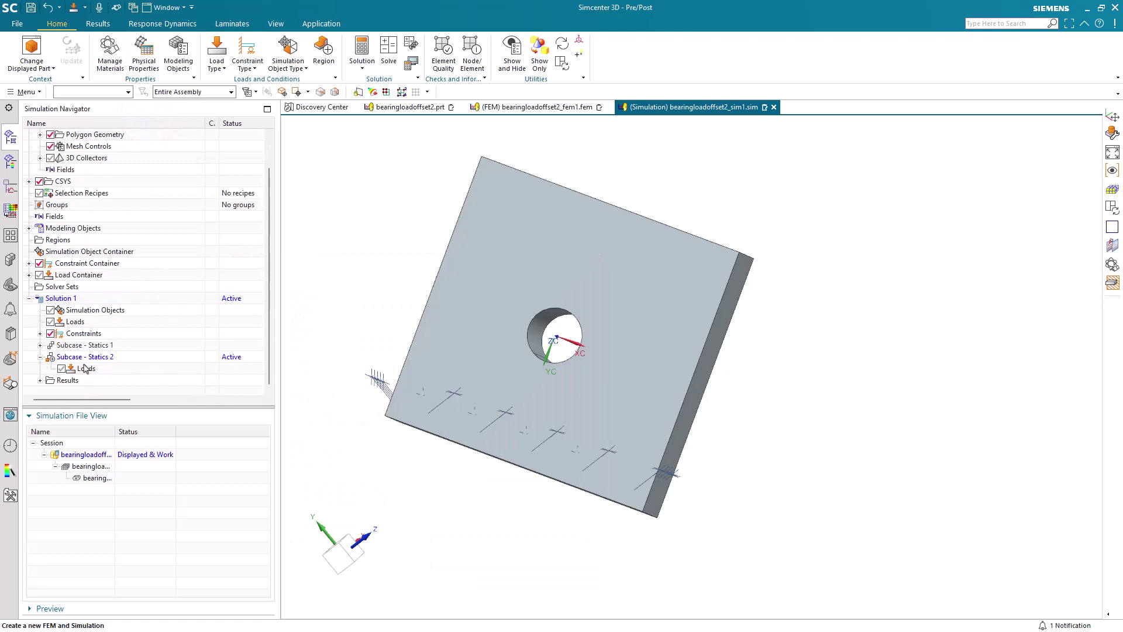
- Rotate the working coordinate system -45° about ZC
double_click(550, 354)
drag(570, 371, 596, 359)
middle_click(598, 359)
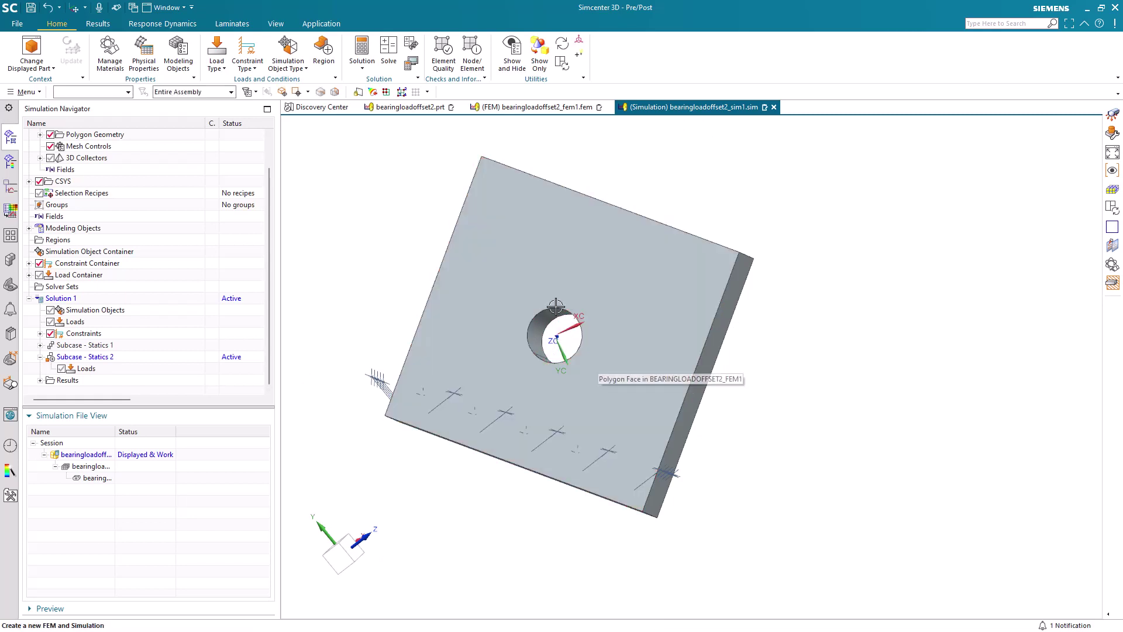
- Place a 2 lbf bearing load on the hole face, directed along the rotated XC axis
click(217, 64)
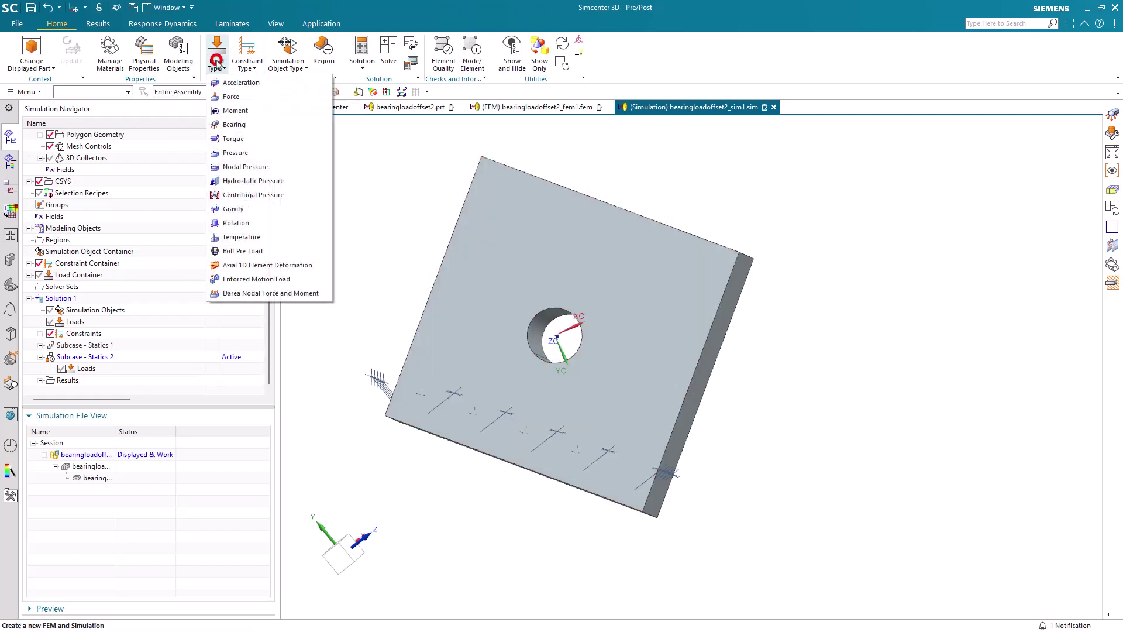
click(234, 124)
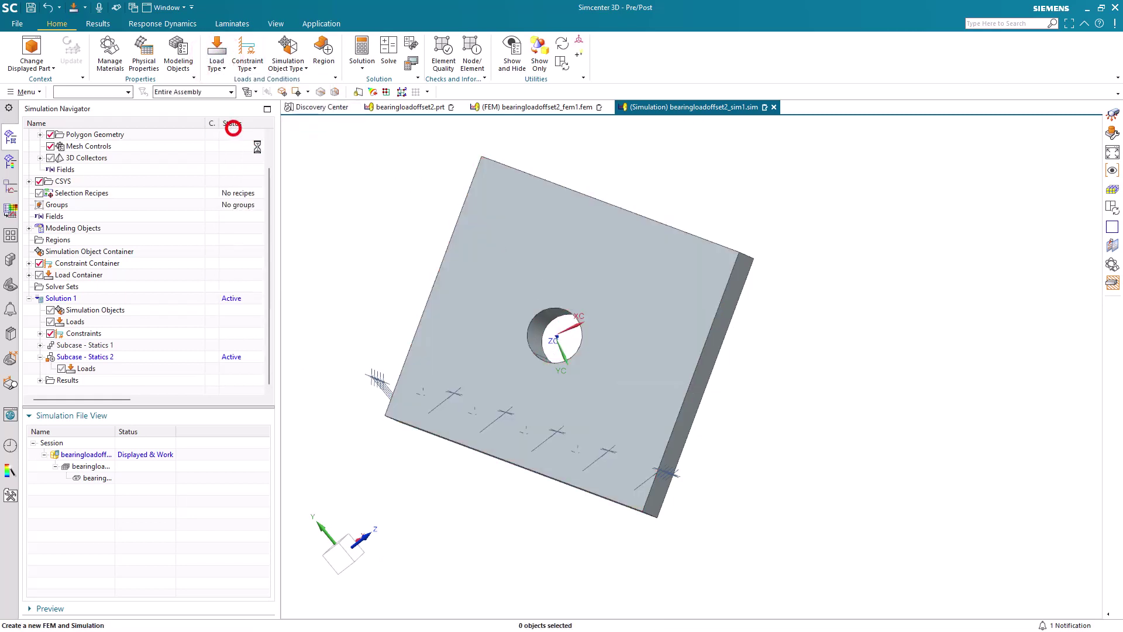
click(533, 331)
click(372, 419)
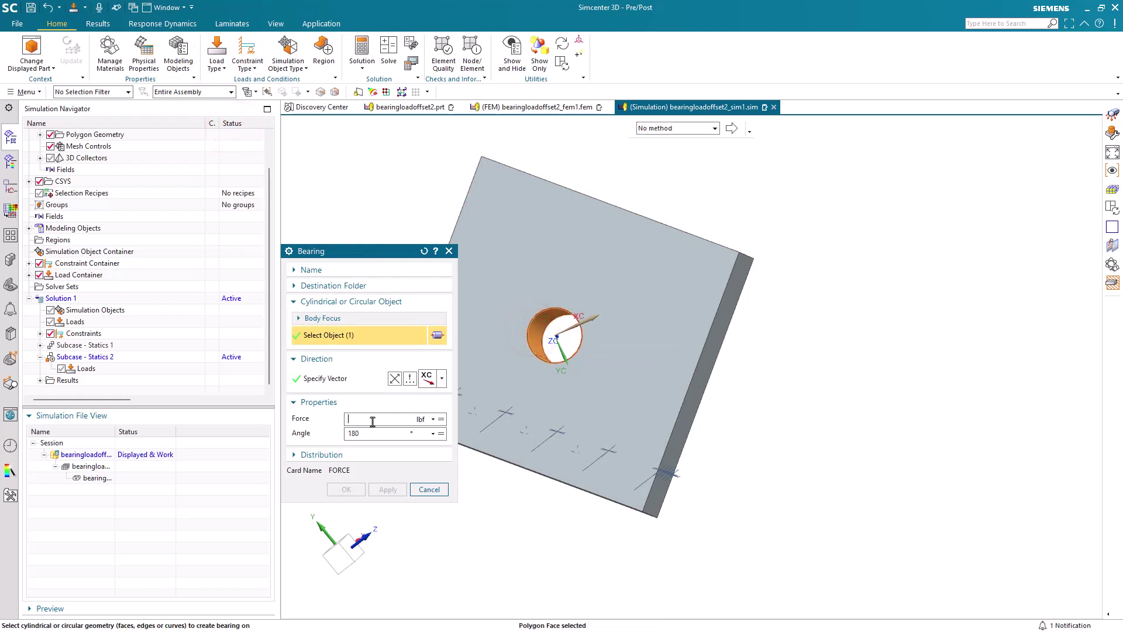
click(439, 382)
click(439, 380)
click(342, 489)
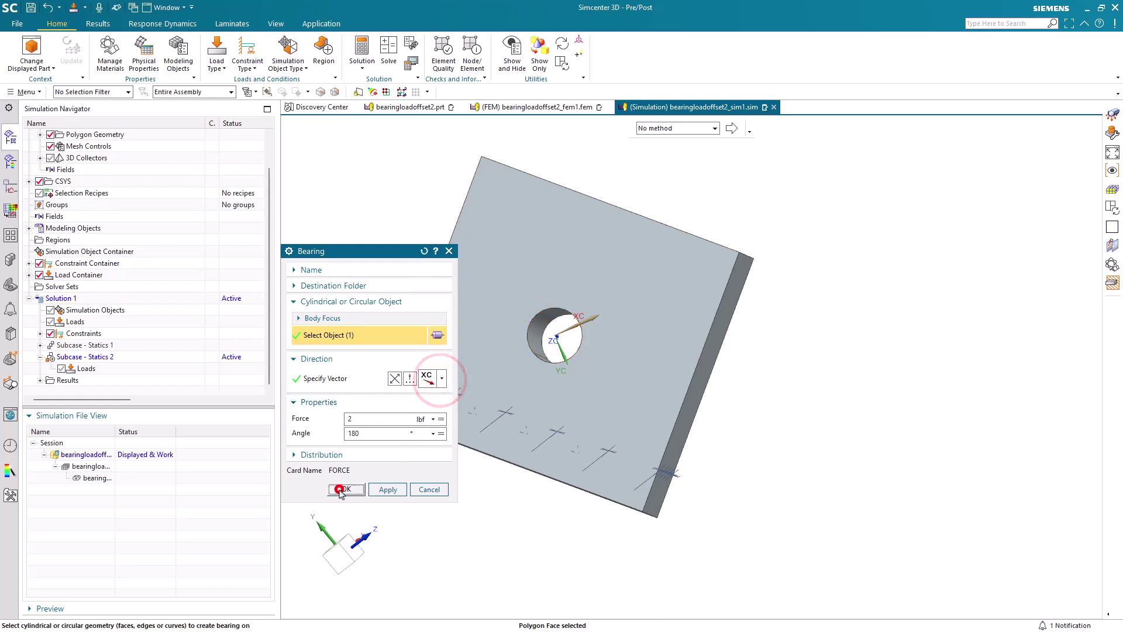
middle_drag(508, 408, 518, 413)
scroll(417, 271, up, 2)
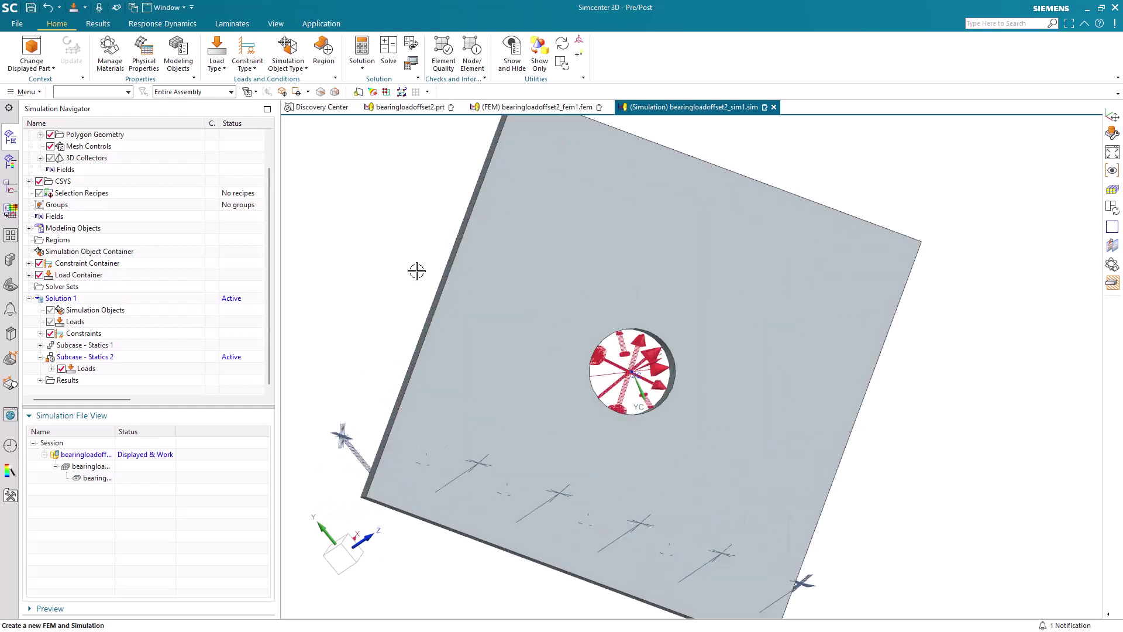
- Solve Solution 1 in Nastran, skip reviewing results, and close the solver information window
scroll(407, 311, down, 1)
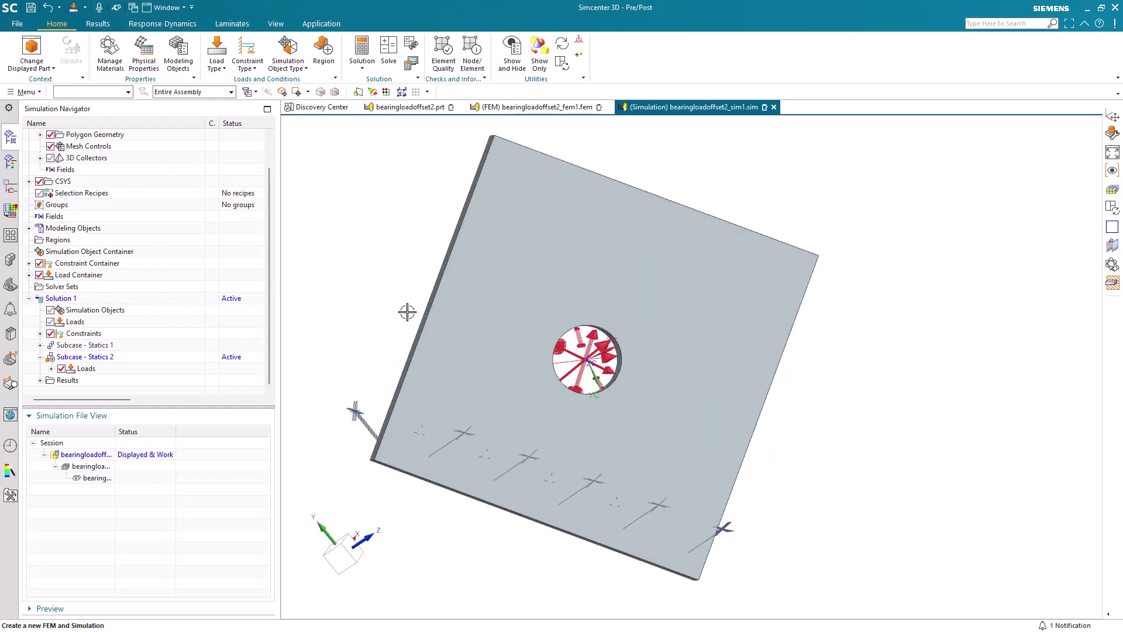
right_click(62, 298)
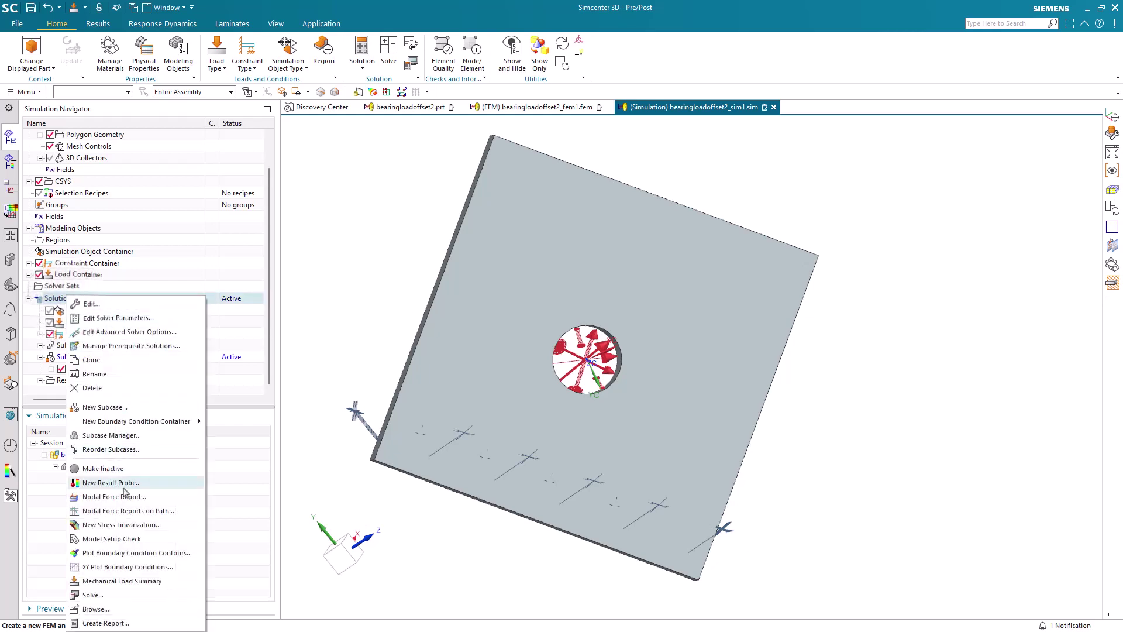
click(125, 591)
click(395, 415)
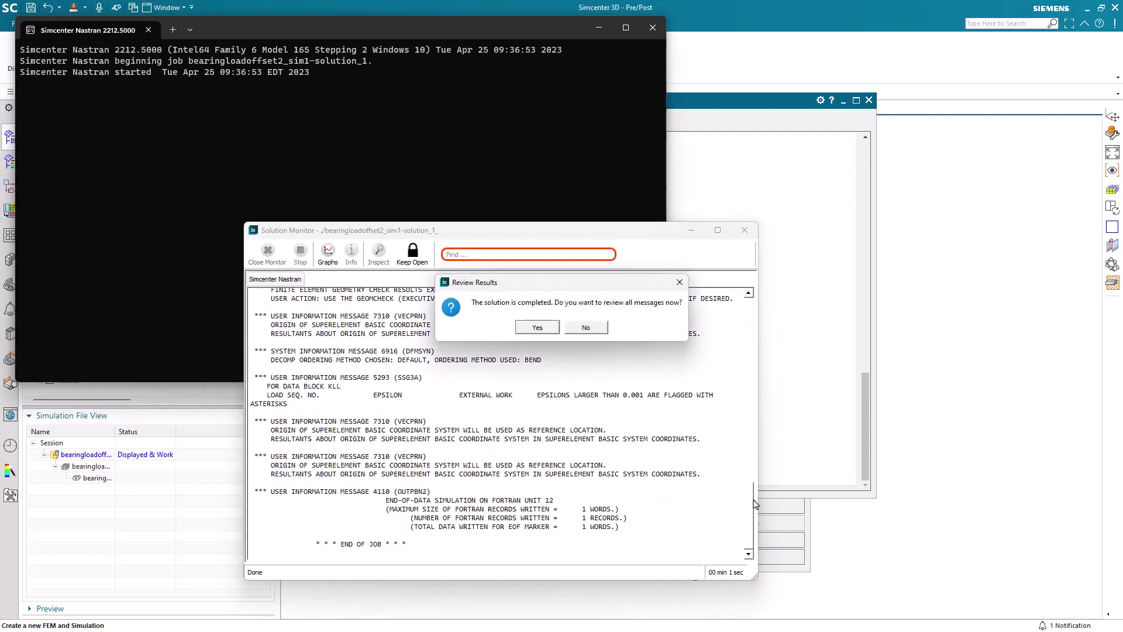
click(598, 328)
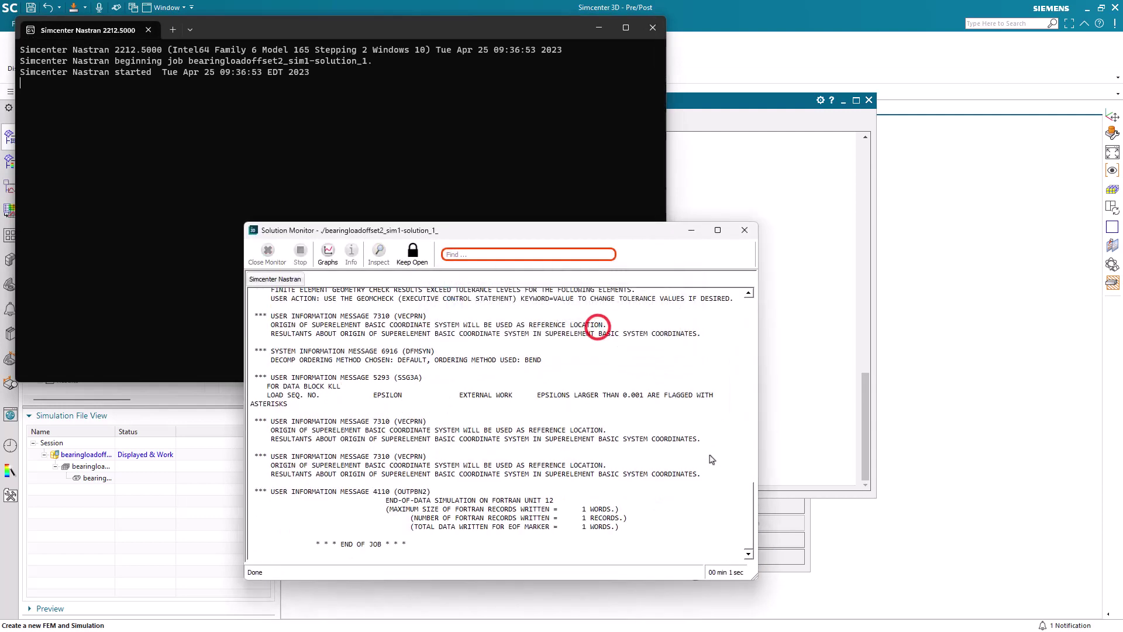
click(779, 558)
click(869, 100)
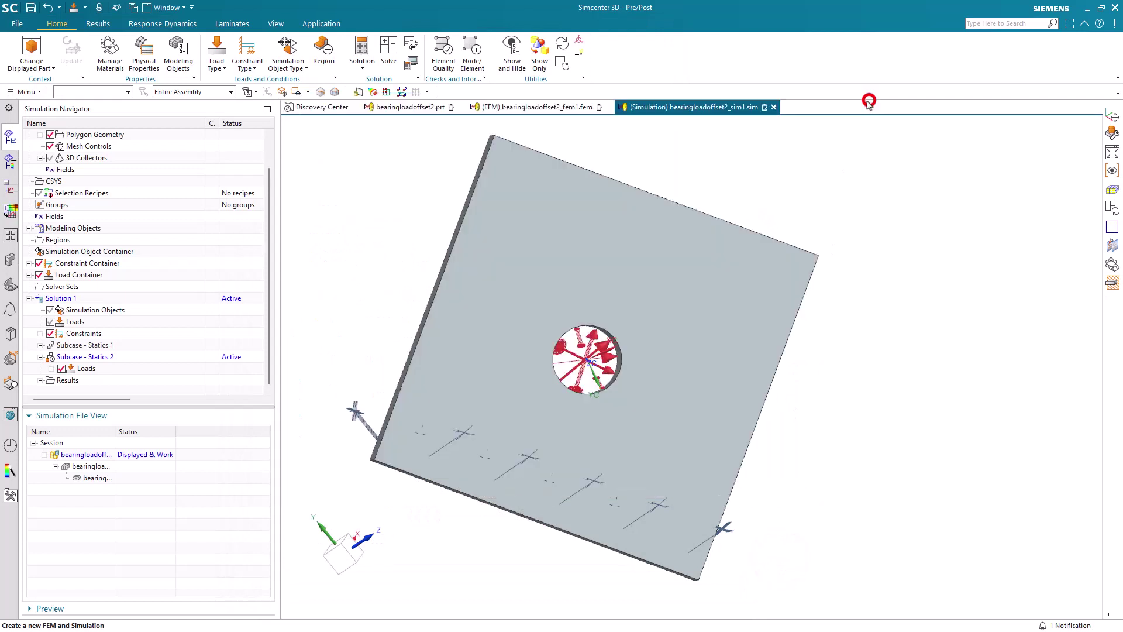
- Plot Displacement - Nodal for Statics 1 (max 2.054E-08 in), then Statics 2 (max 3.490E-08 in)
double_click(69, 380)
click(40, 158)
click(52, 169)
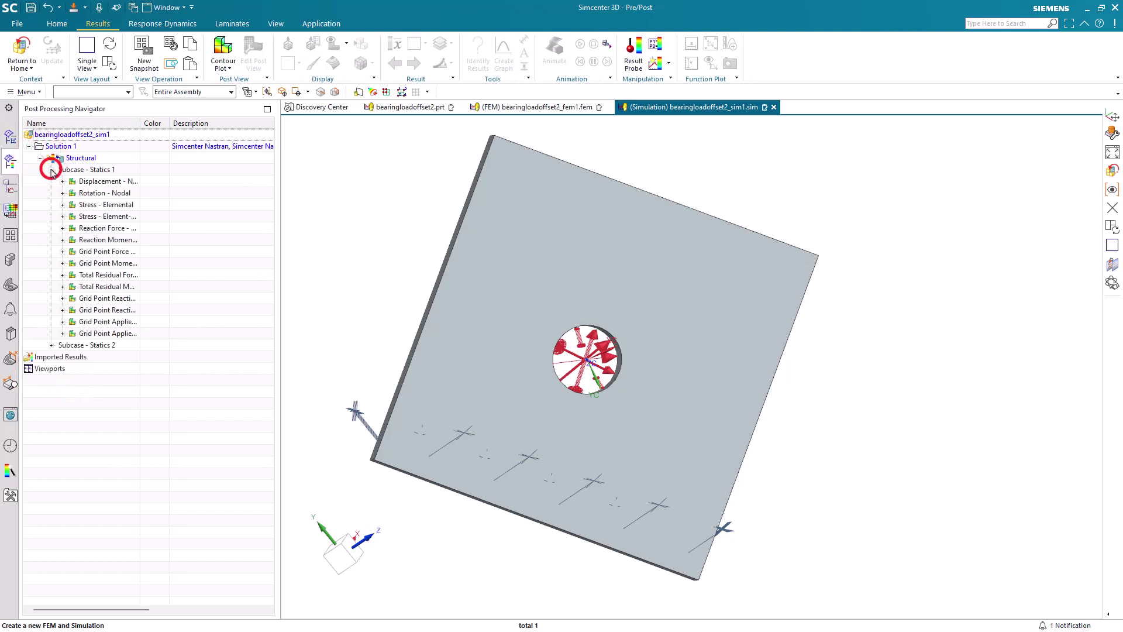
double_click(93, 182)
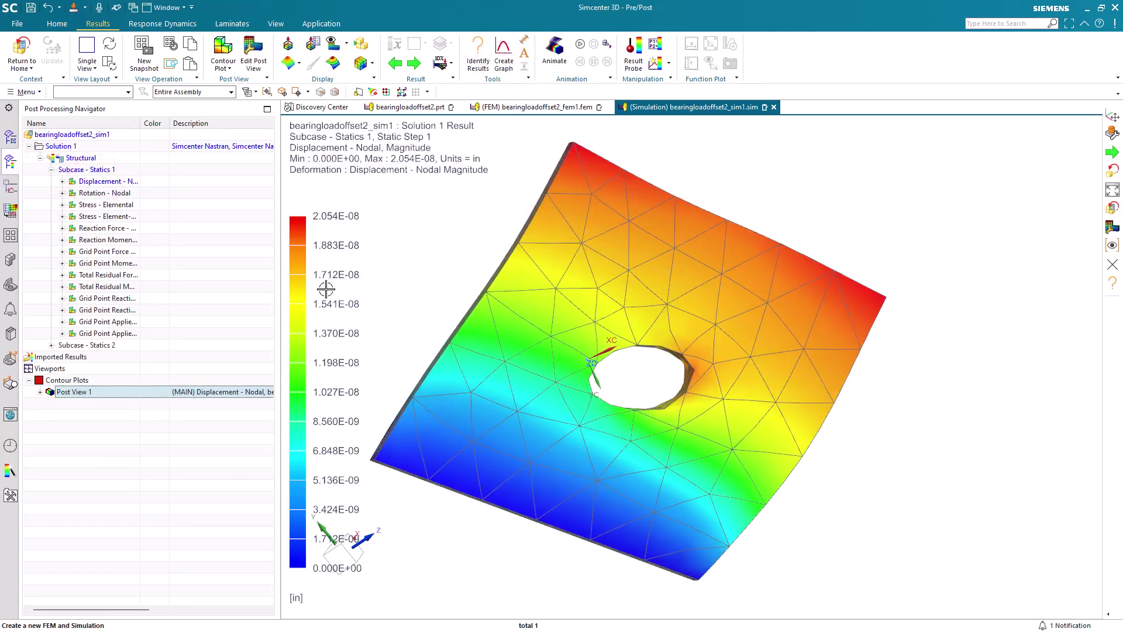
middle_drag(617, 390, 609, 395)
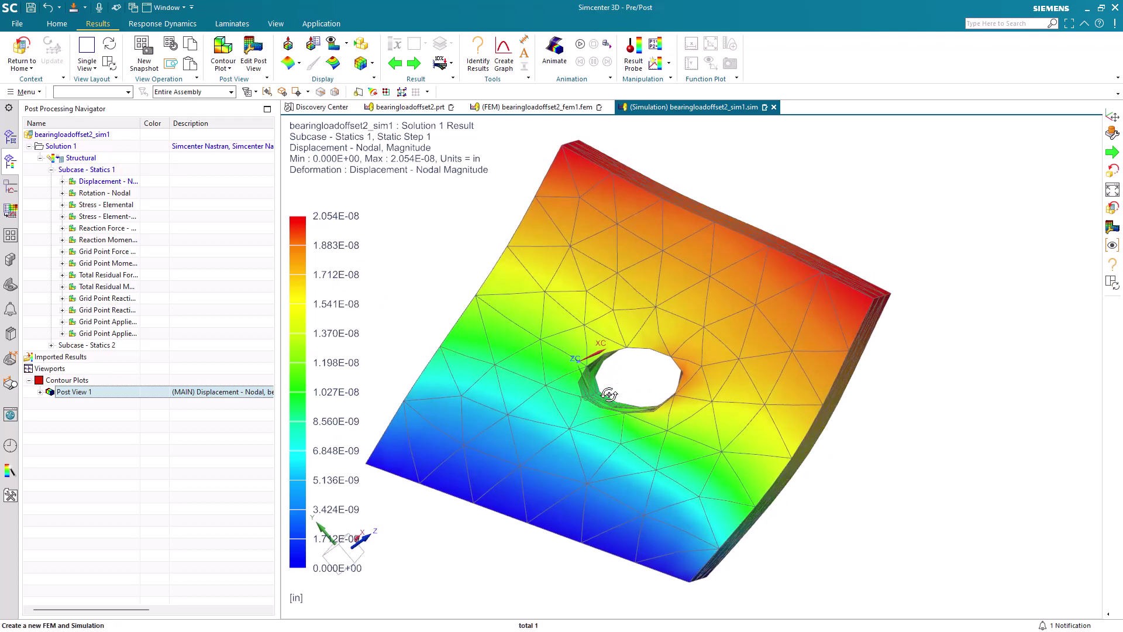
click(51, 345)
double_click(98, 356)
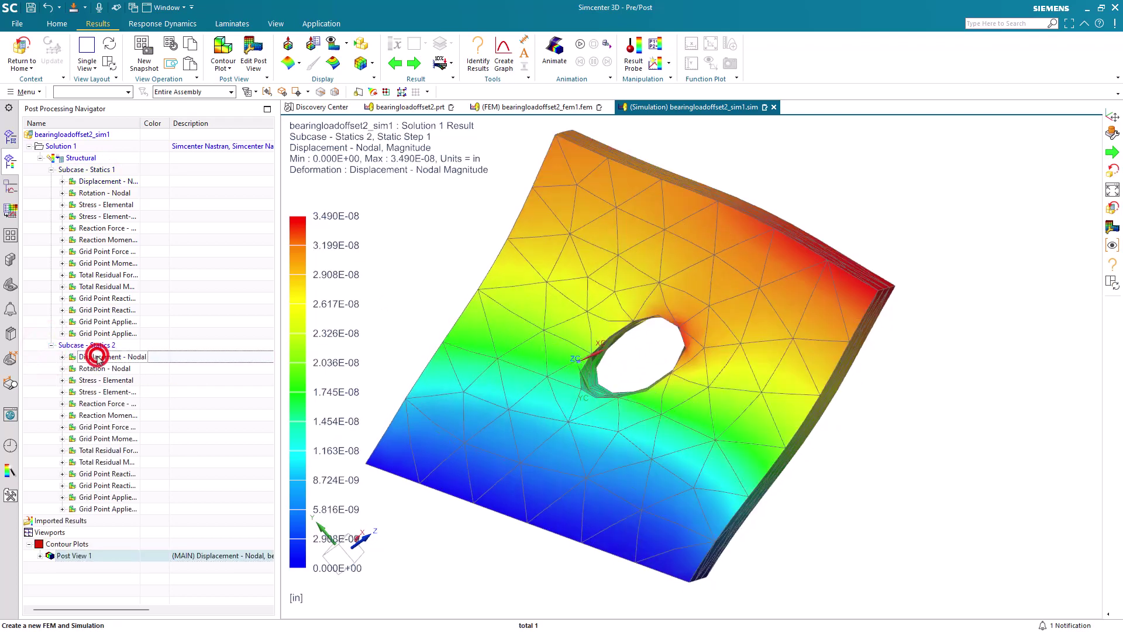